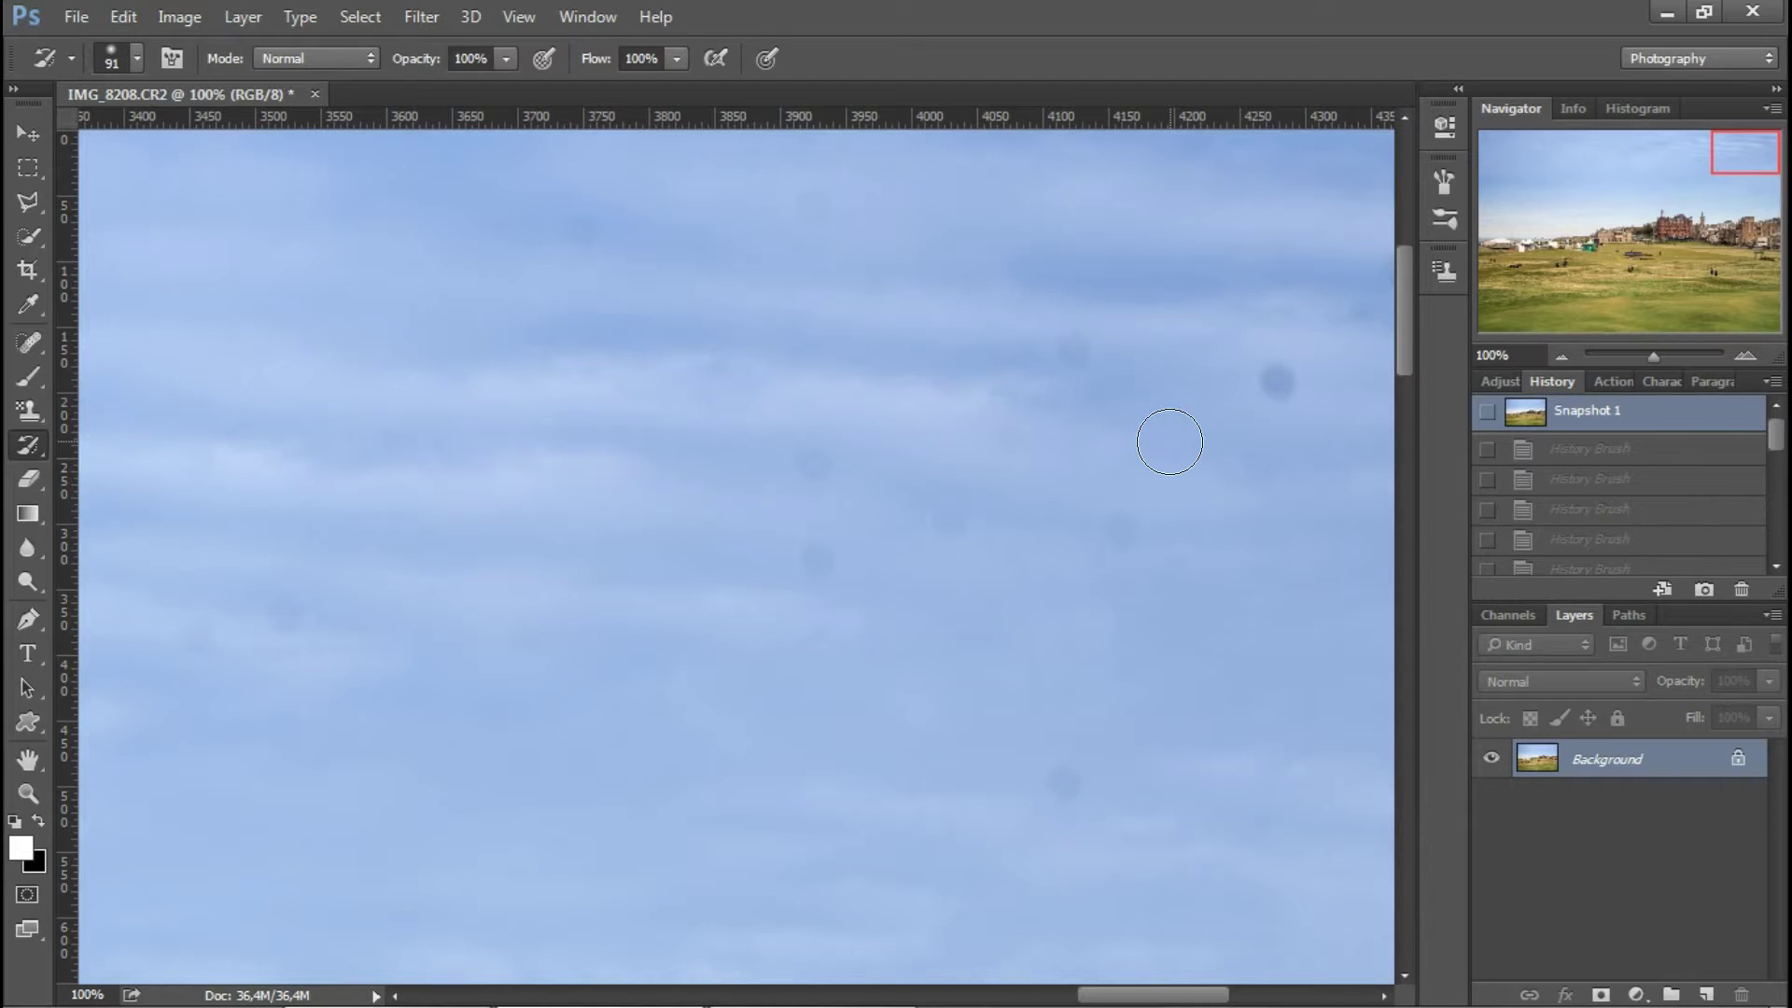
# Step: Brush over the dark sky spots with the History Brush, then fit the whole photo on screen
pyautogui.moveTo(1272, 476); pyautogui.dragTo(1280, 388)
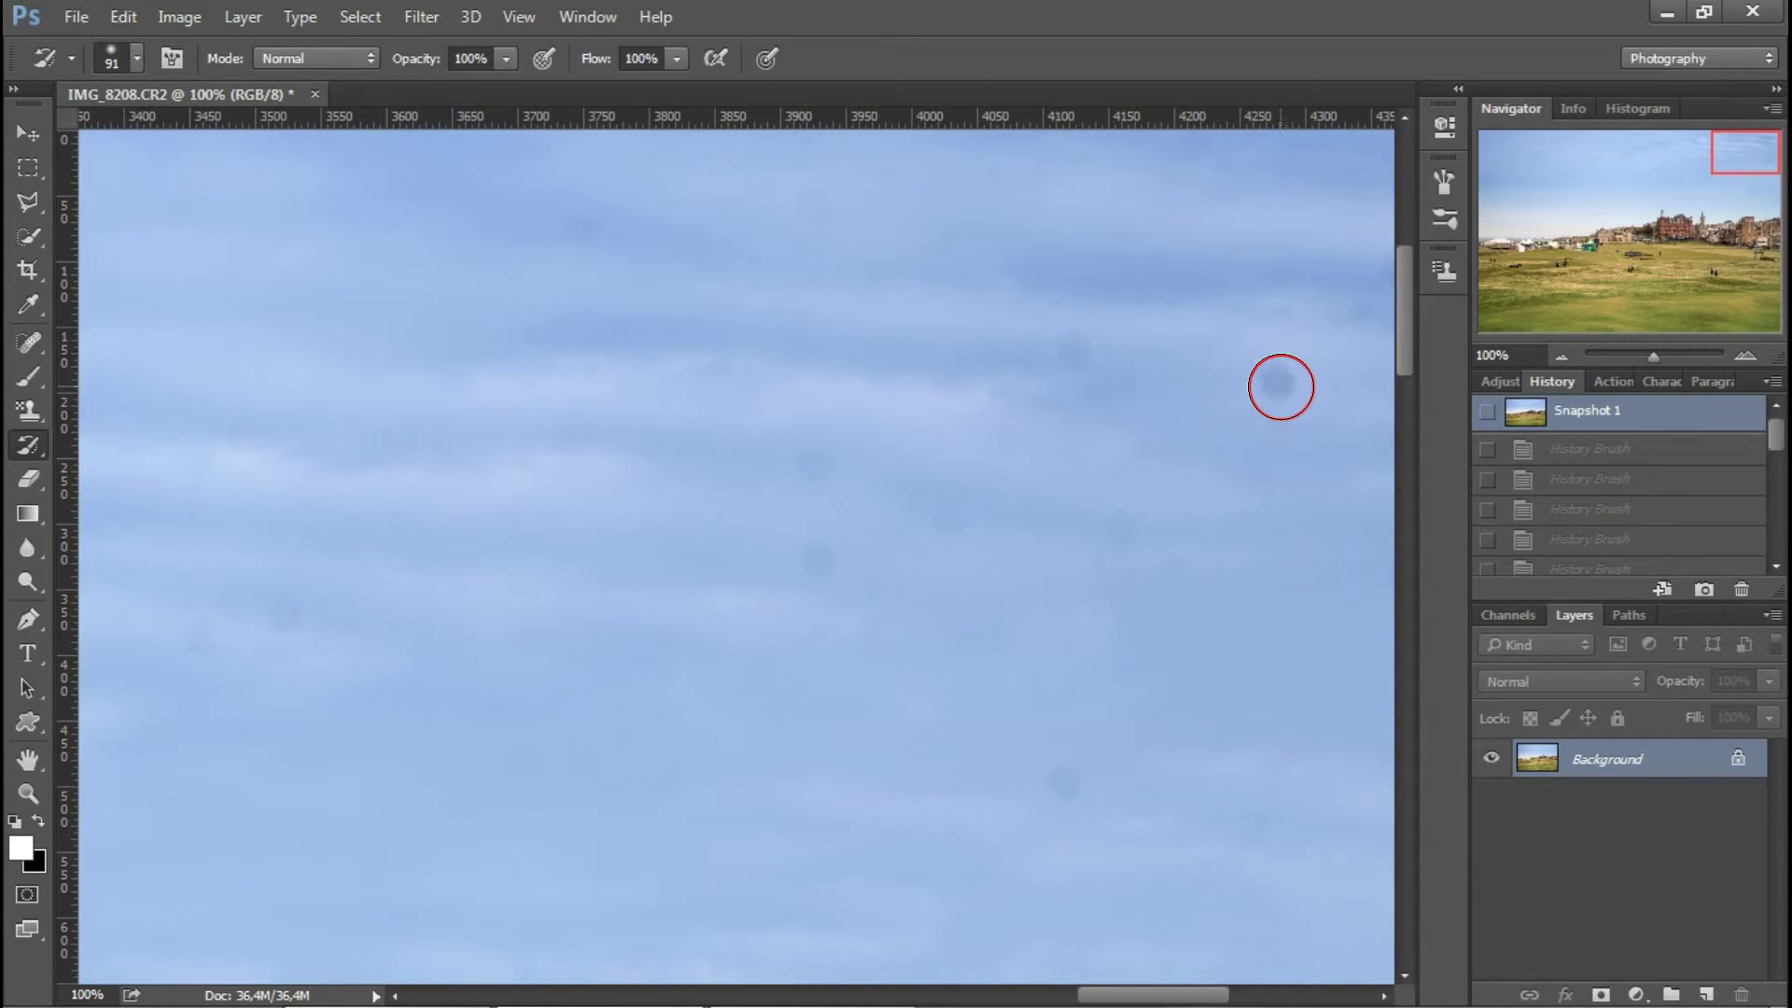
pyautogui.moveTo(1032, 356); pyautogui.dragTo(1114, 536)
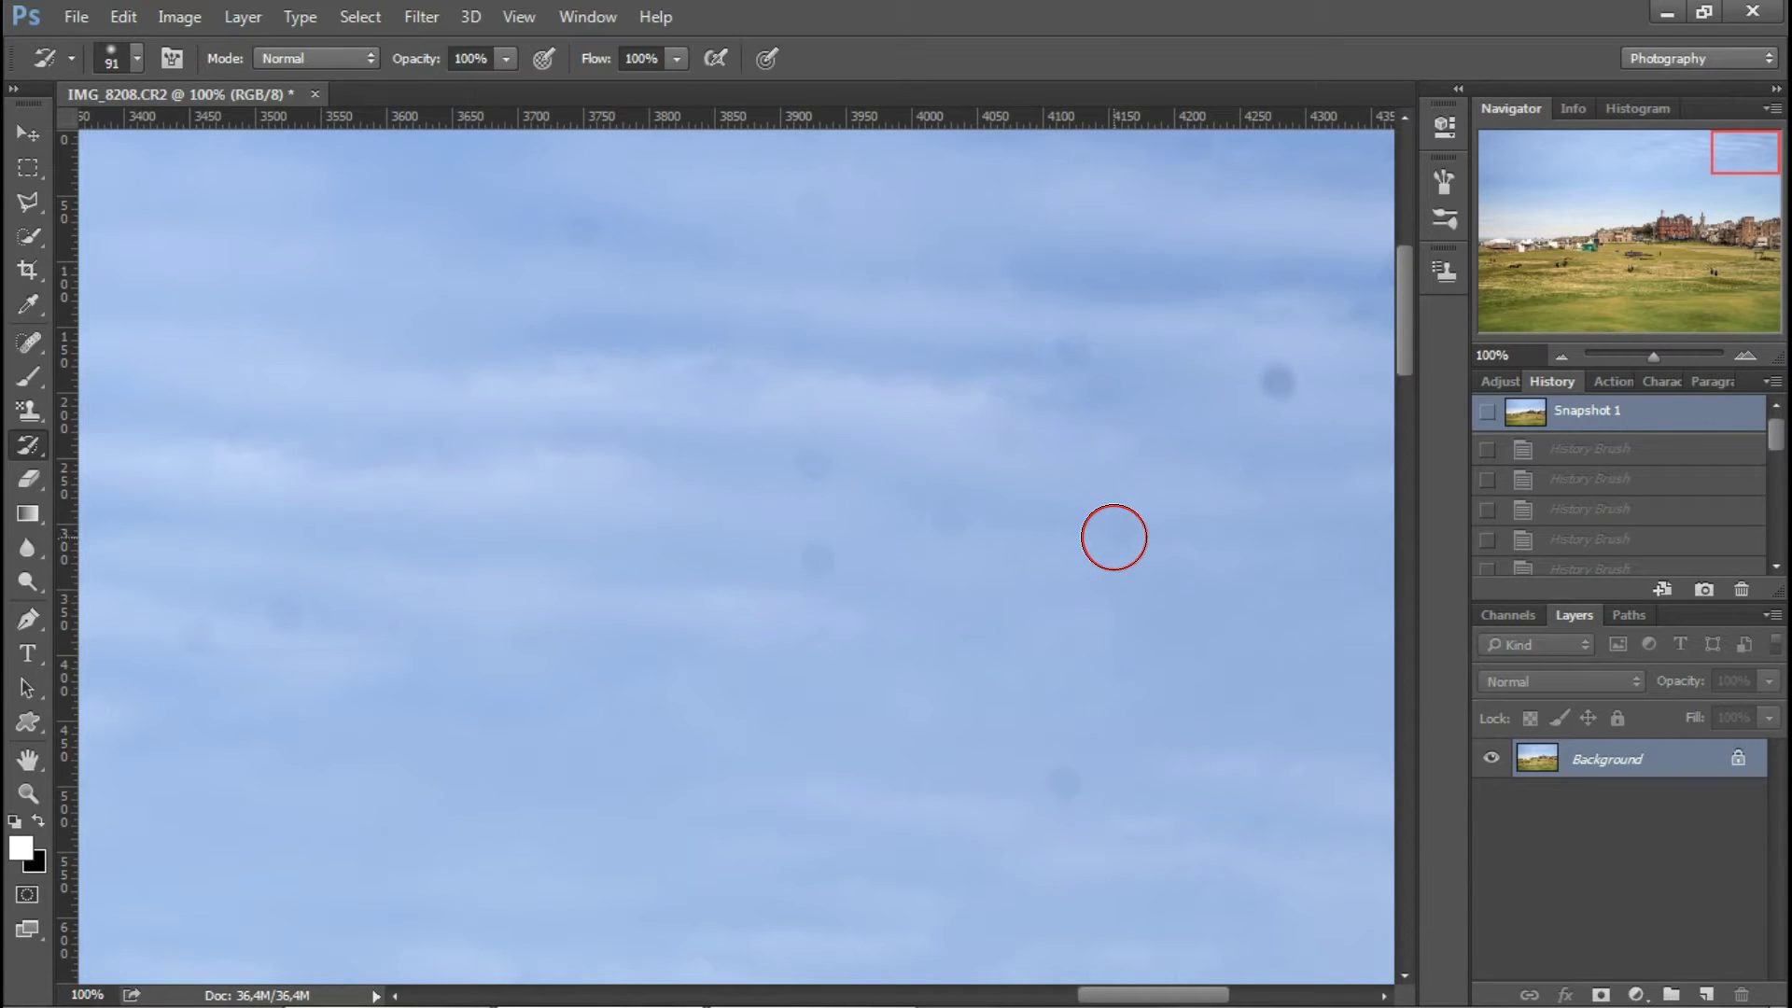
pyautogui.moveTo(1113, 536); pyautogui.dragTo(1113, 536)
pyautogui.moveTo(1355, 478); pyautogui.dragTo(1356, 478)
pyautogui.hotkey('ctrl', '0')
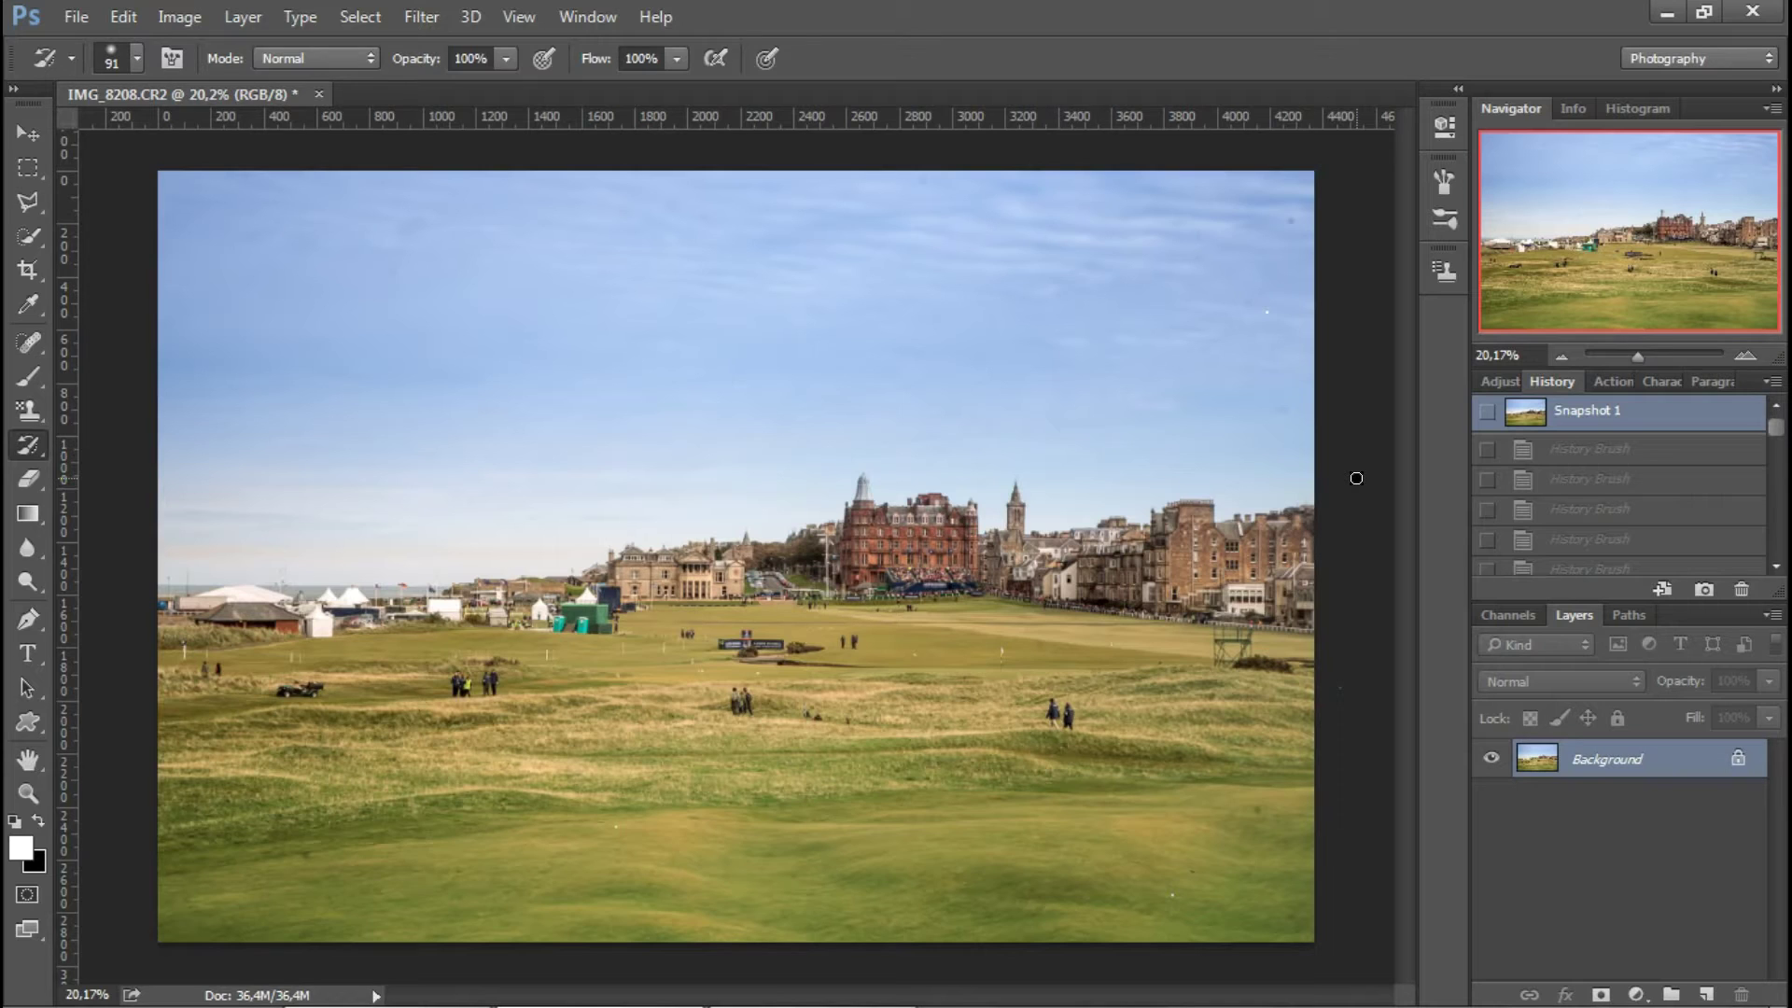
# Step: Select the Spot Healing Brush and view the right-hand grass at 100% zoom
pyautogui.click(41, 347)
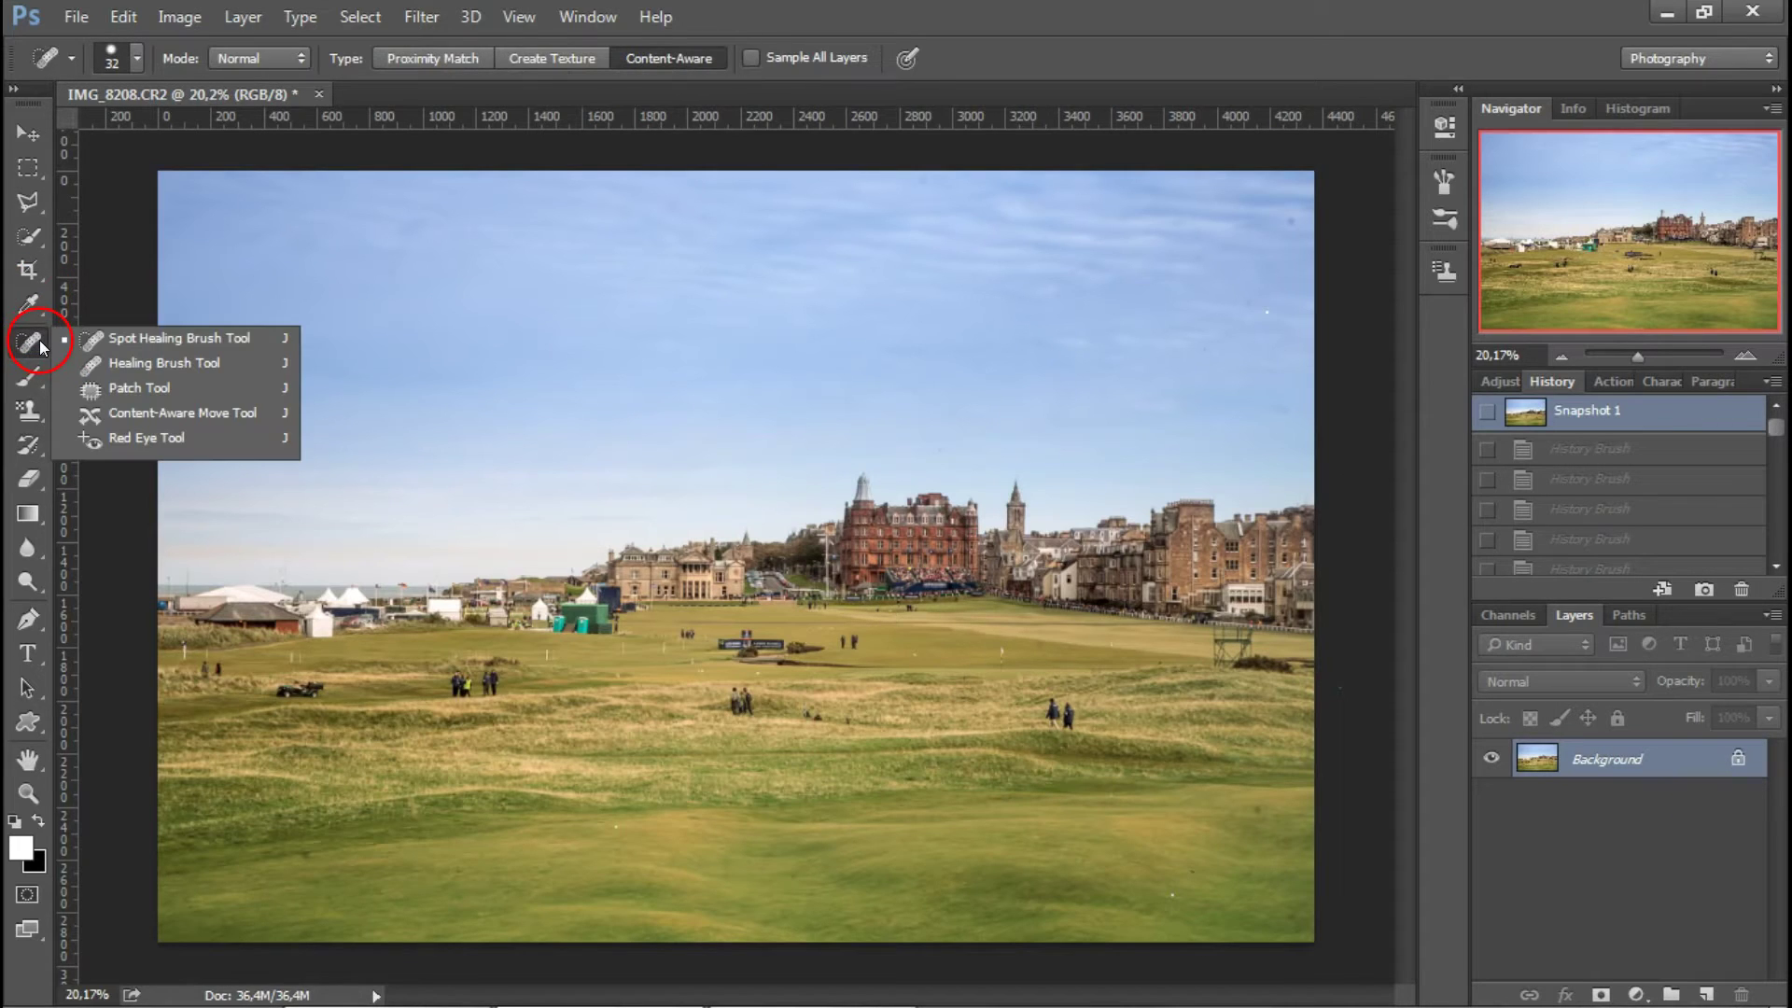
pyautogui.click(121, 341)
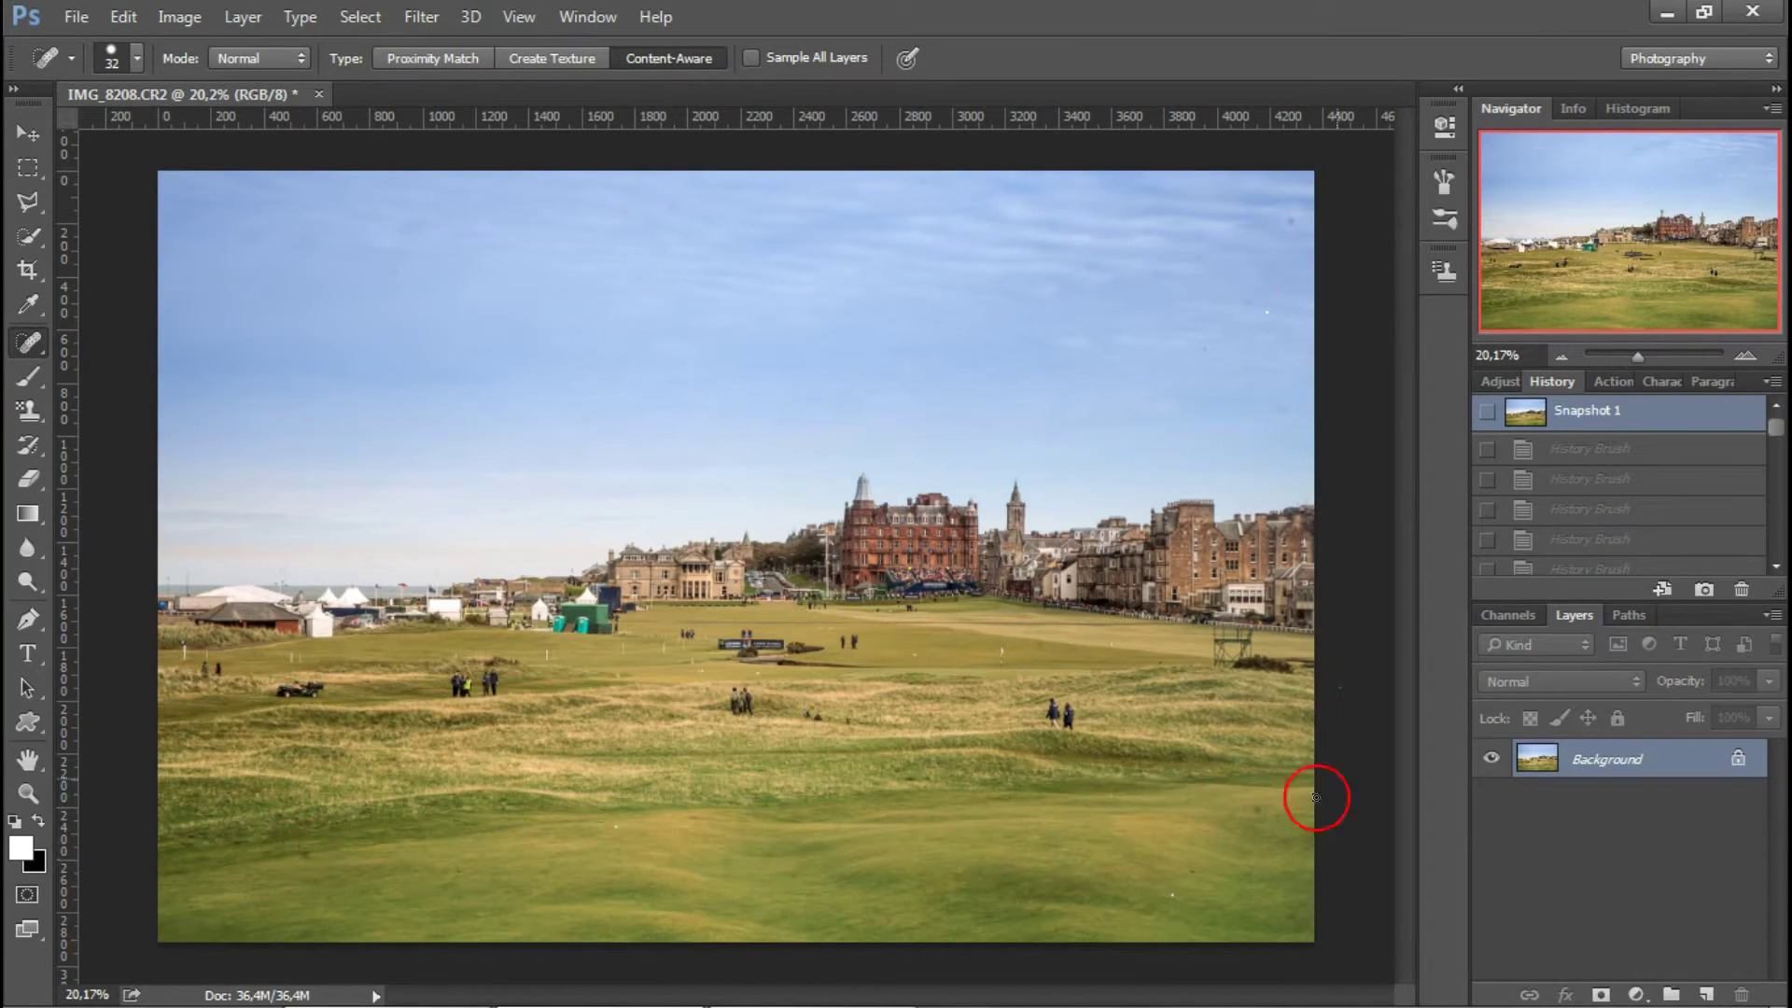
pyautogui.click(1744, 356)
pyautogui.click(1745, 355)
pyautogui.moveTo(1631, 228)
pyautogui.mouseDown()
pyautogui.moveTo(1723, 304)
pyautogui.moveTo(1752, 292)
pyautogui.mouseUp()
# Step: Heal three dust spots in the right-hand grass
pyautogui.moveTo(959, 600); pyautogui.dragTo(986, 613)
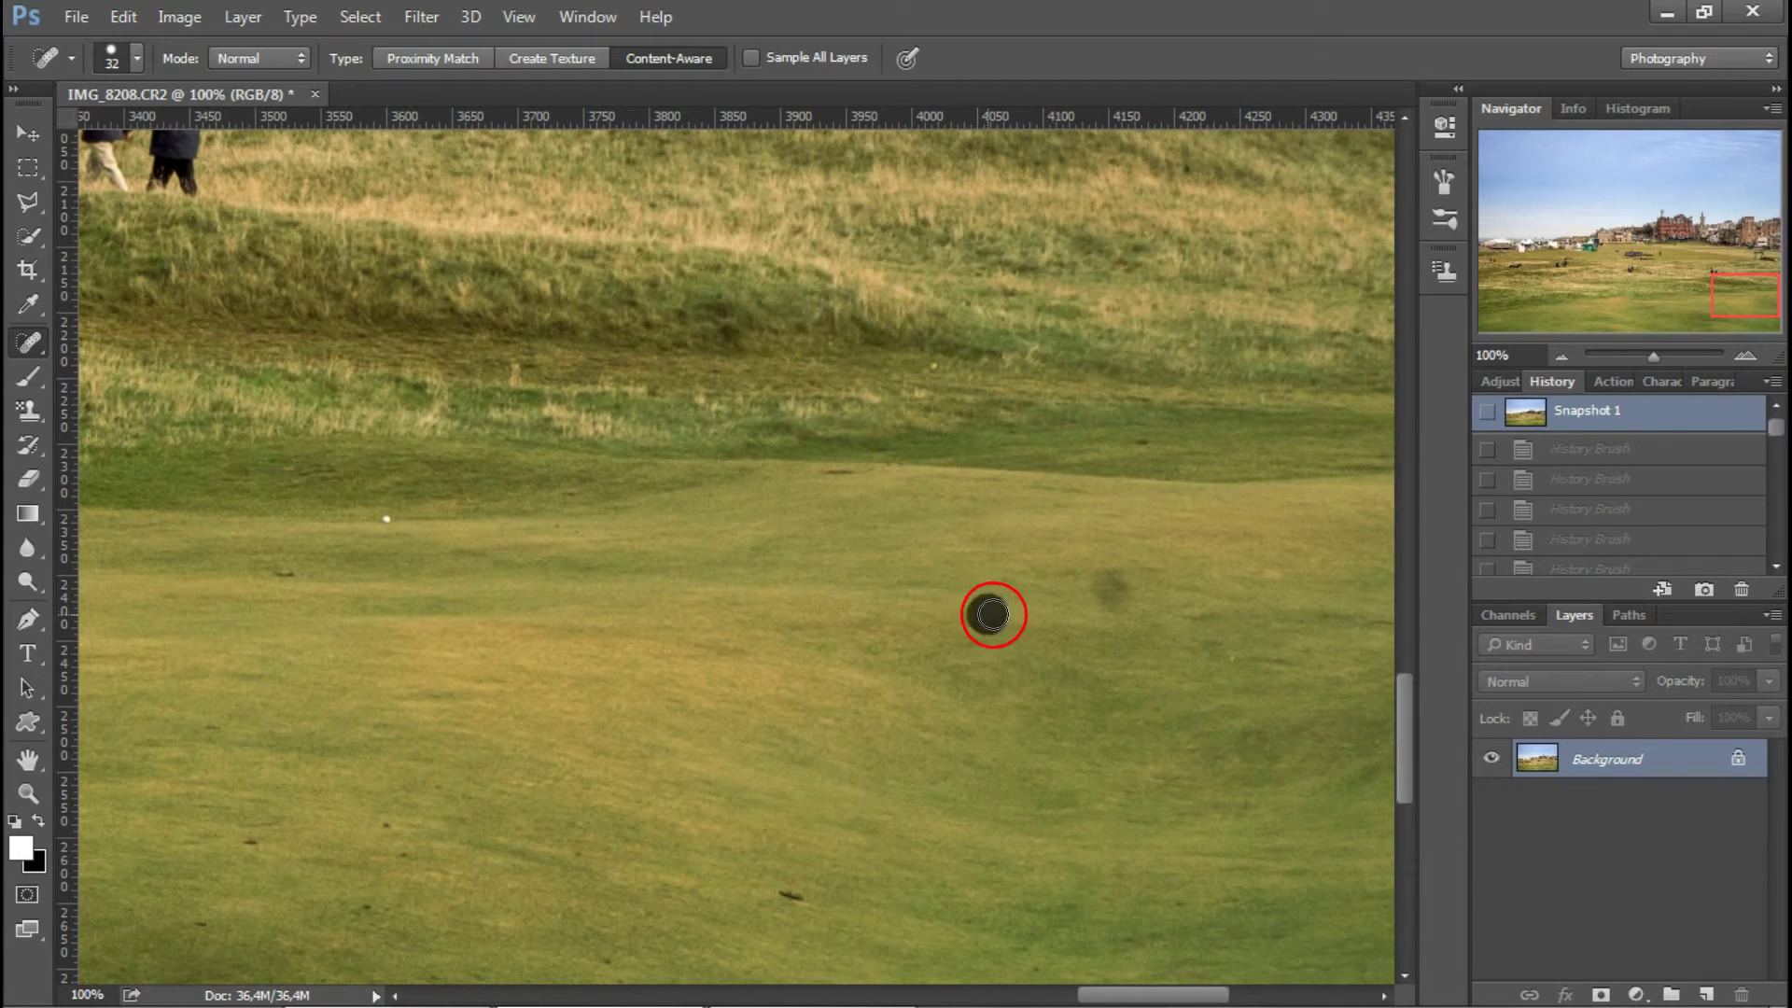
pyautogui.moveTo(1108, 569); pyautogui.dragTo(1114, 601)
pyautogui.moveTo(1234, 735); pyautogui.dragTo(1258, 749)
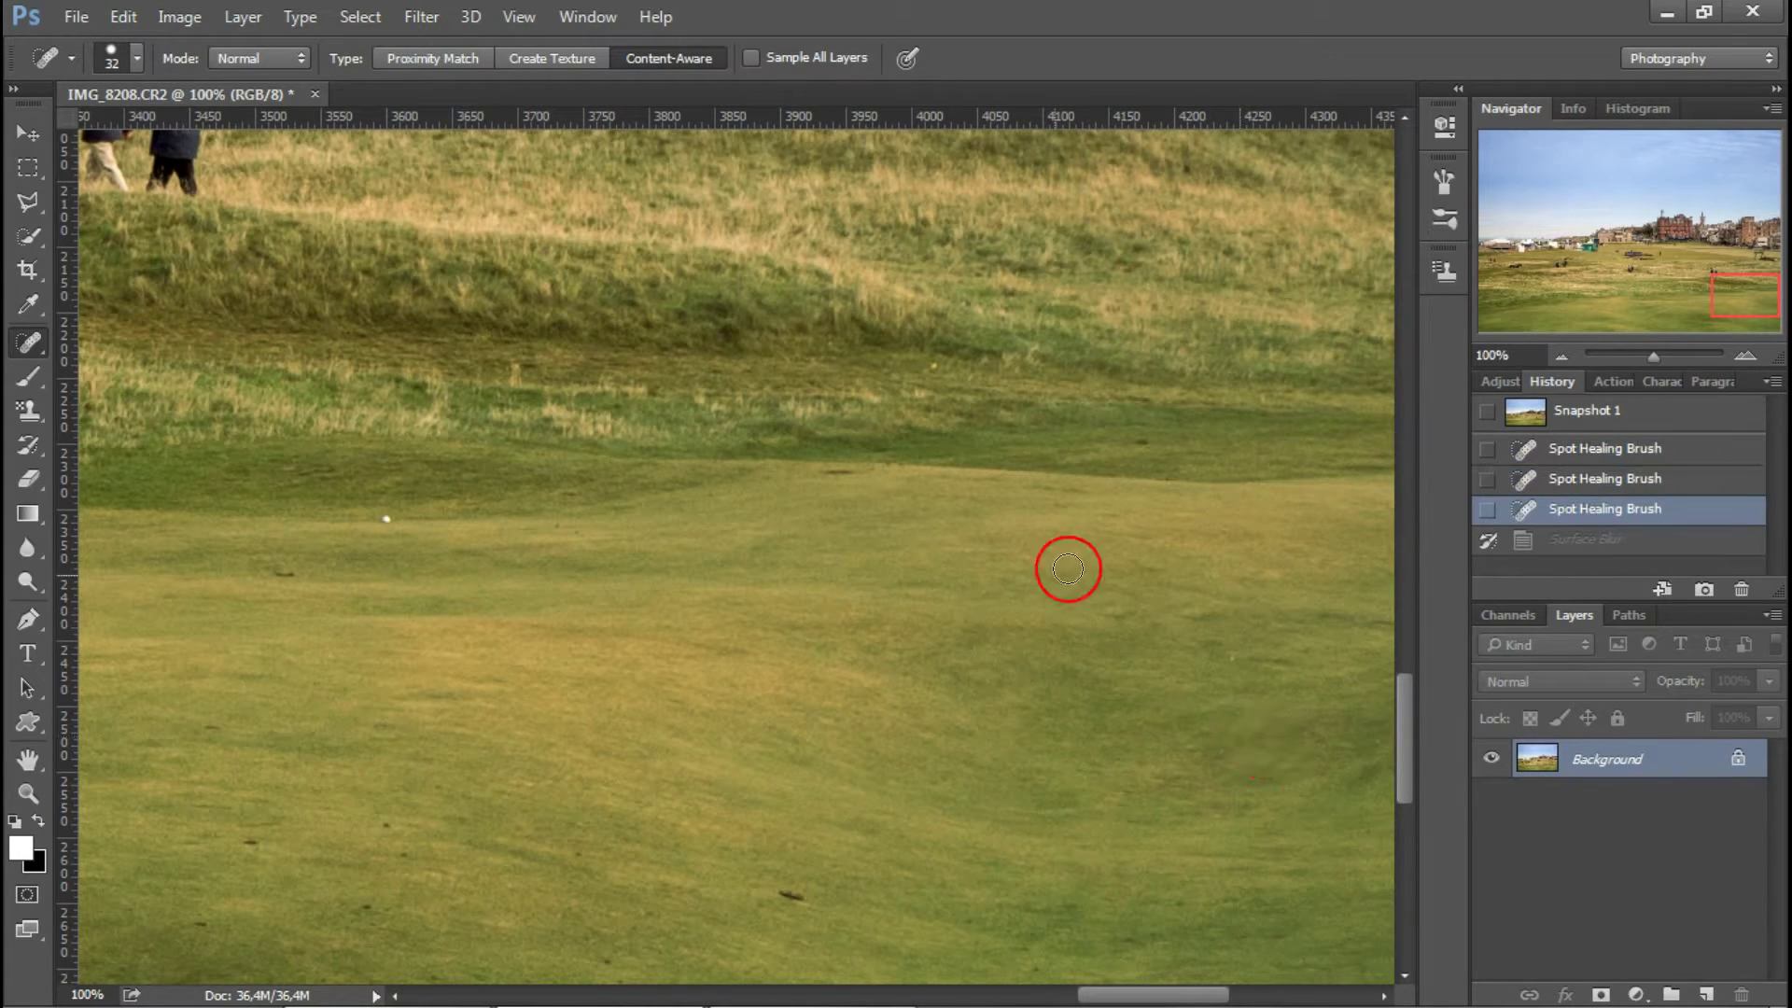
# Step: Heal the remaining dust spots on the left-side grass slope
pyautogui.moveTo(1742, 301); pyautogui.dragTo(1481, 315)
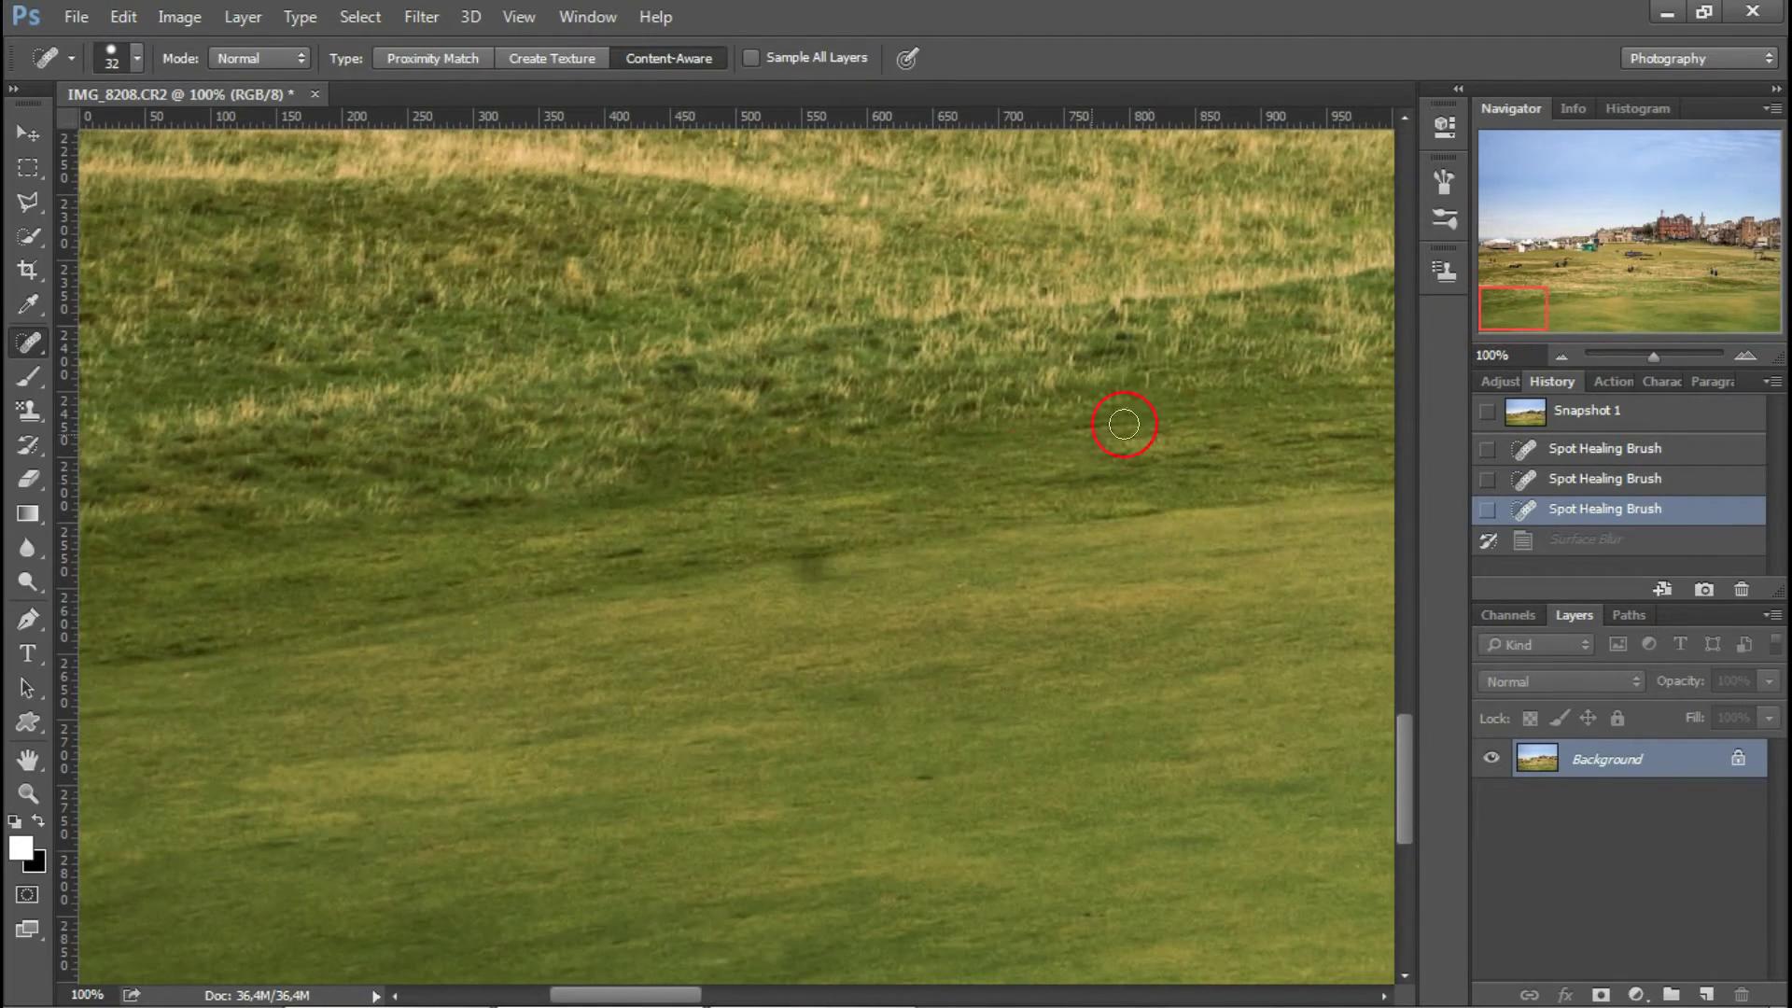
pyautogui.moveTo(830, 568)
pyautogui.mouseDown()
pyautogui.moveTo(797, 572)
pyautogui.moveTo(804, 551)
pyautogui.mouseUp()
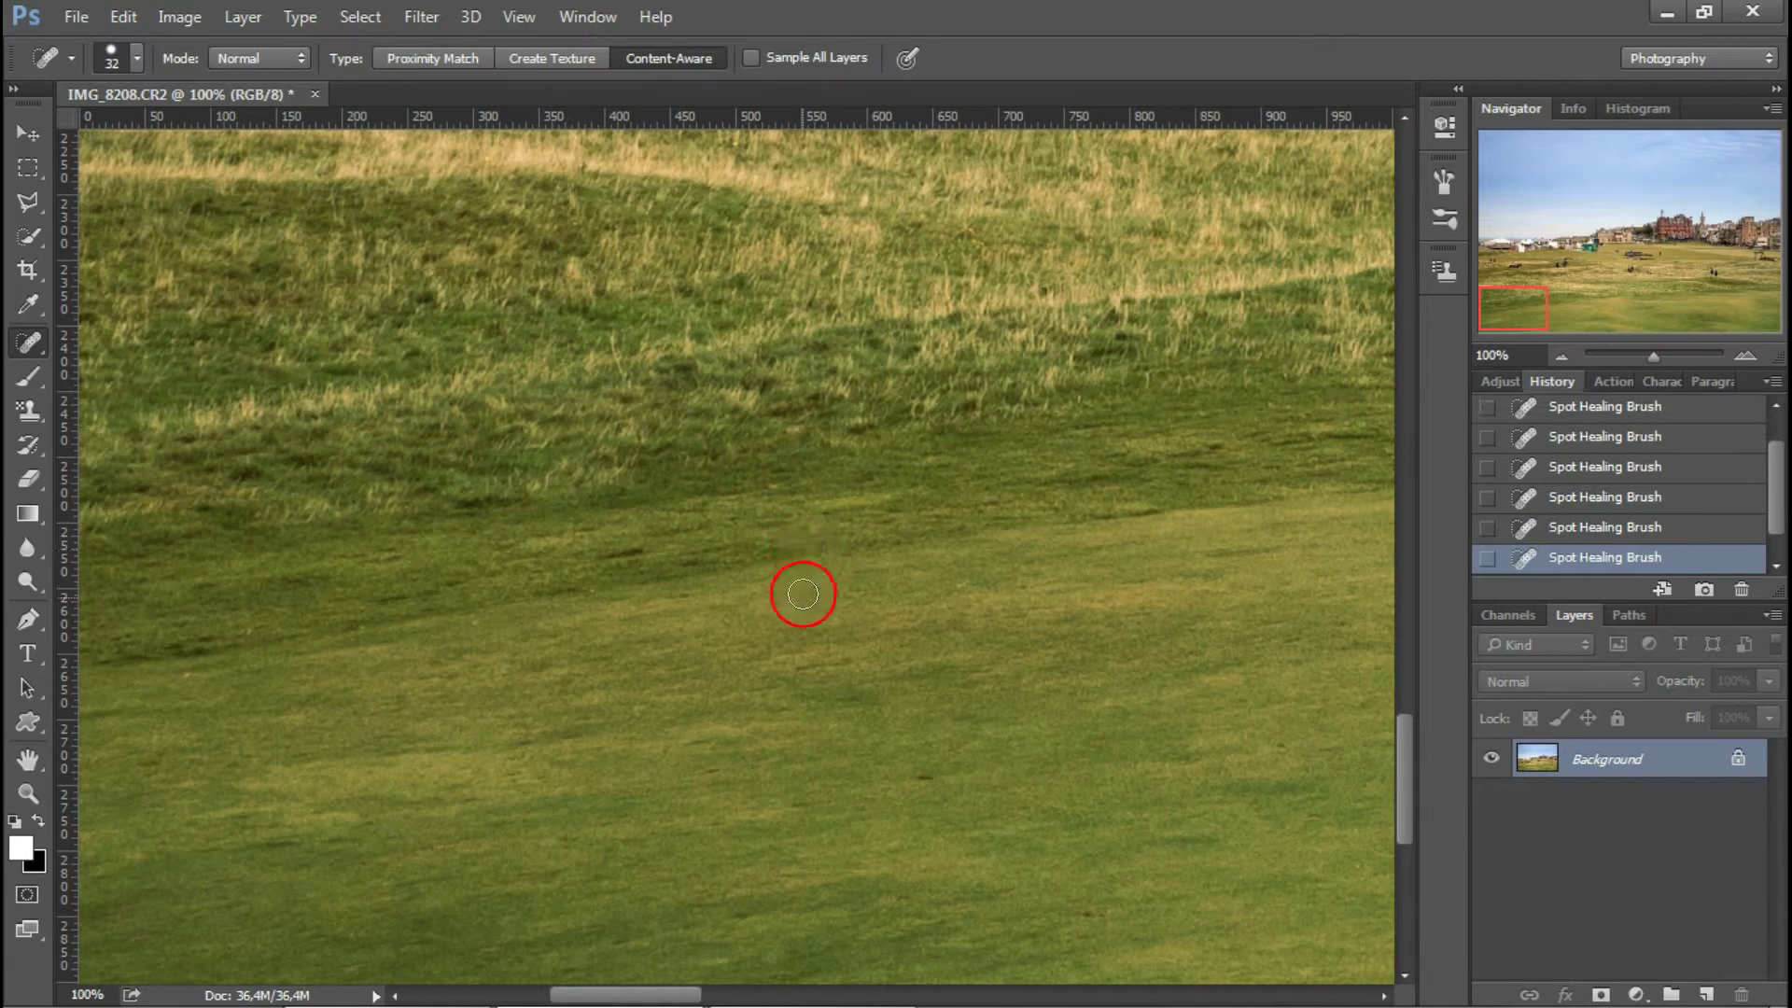
pyautogui.moveTo(831, 537); pyautogui.dragTo(831, 583)
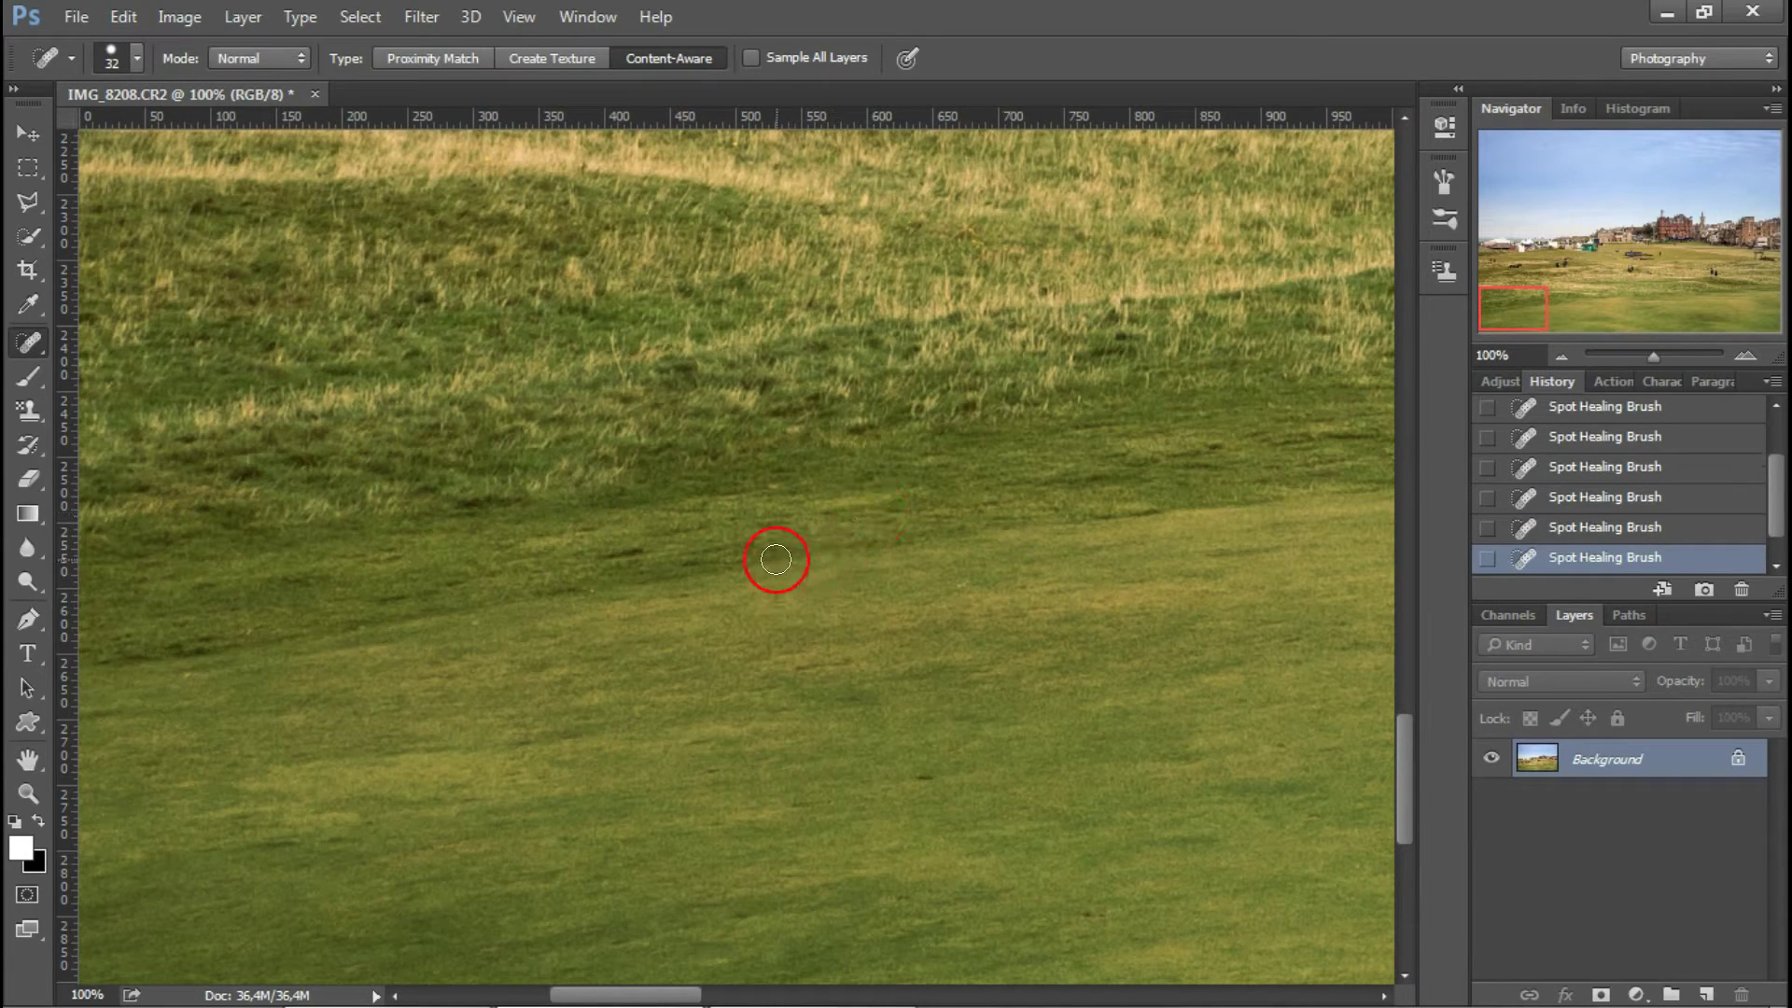
pyautogui.moveTo(819, 560); pyautogui.dragTo(808, 565)
pyautogui.click(780, 602)
pyautogui.moveTo(1545, 291)
pyautogui.mouseDown()
pyautogui.moveTo(1499, 386)
pyautogui.moveTo(1703, 300)
pyautogui.moveTo(1764, 197)
pyautogui.mouseUp()
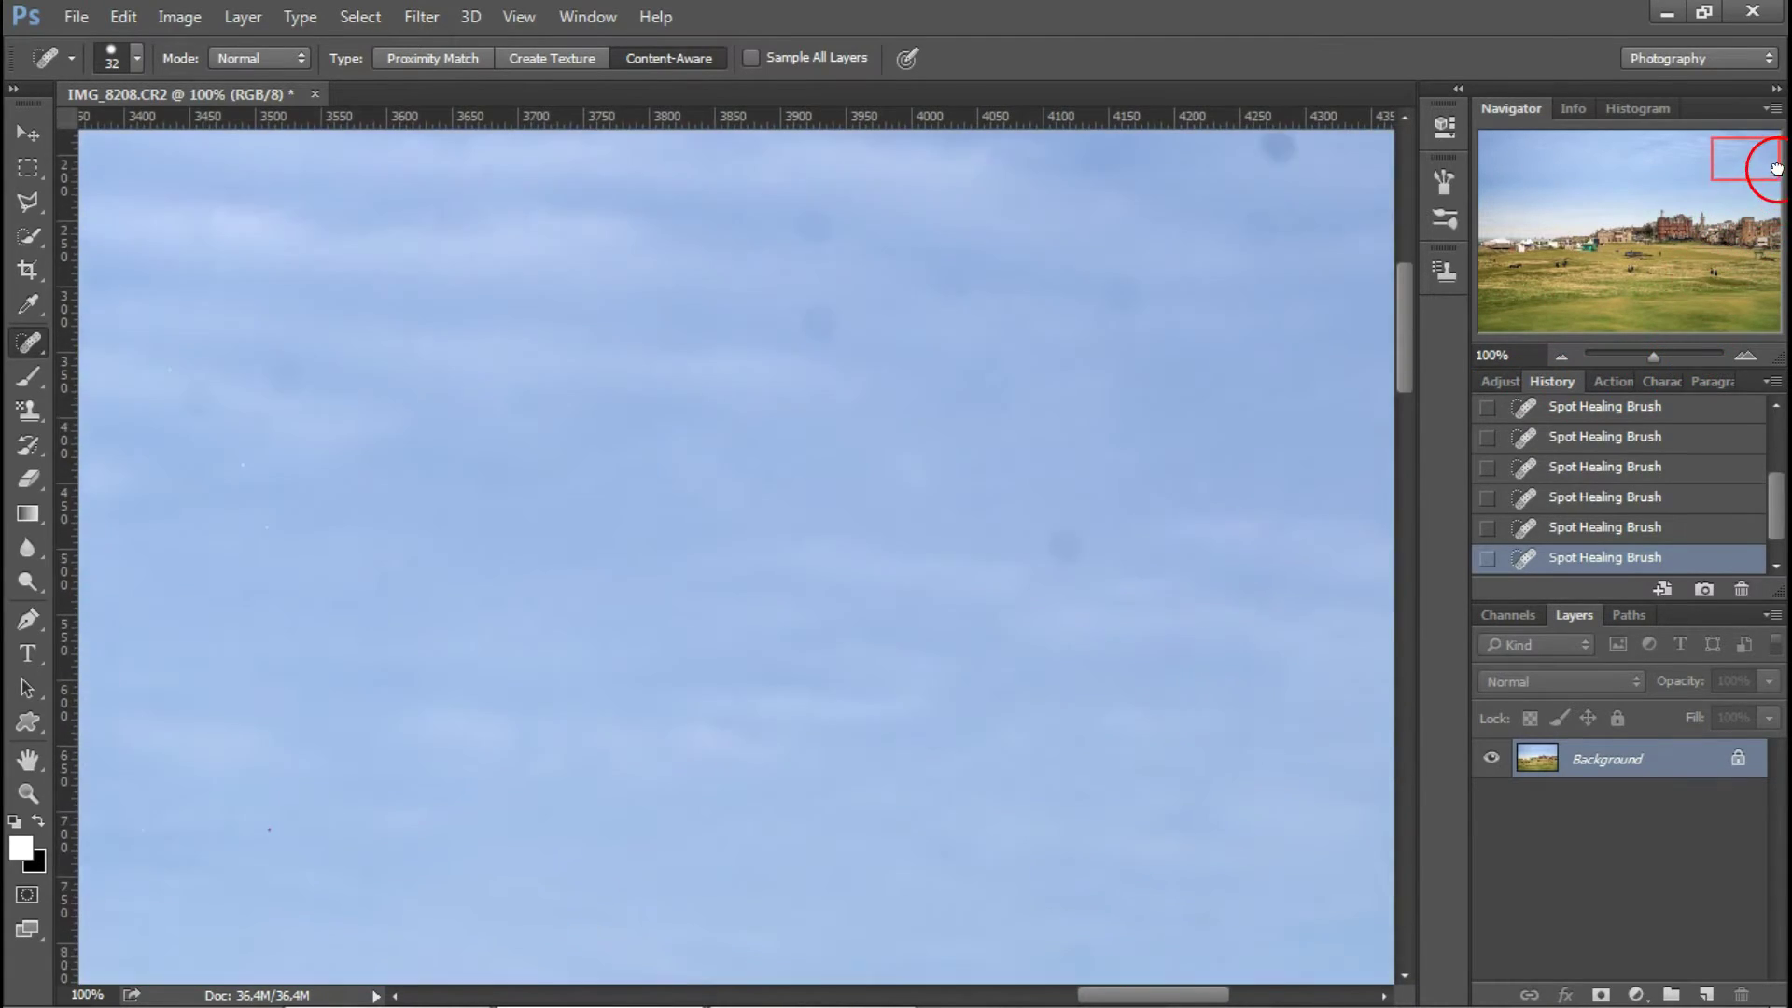
# Step: Dab a sky spot, show the top-right sky at 66.67%, and open the Filter > Blur submenu
pyautogui.moveTo(1763, 198); pyautogui.dragTo(1763, 165)
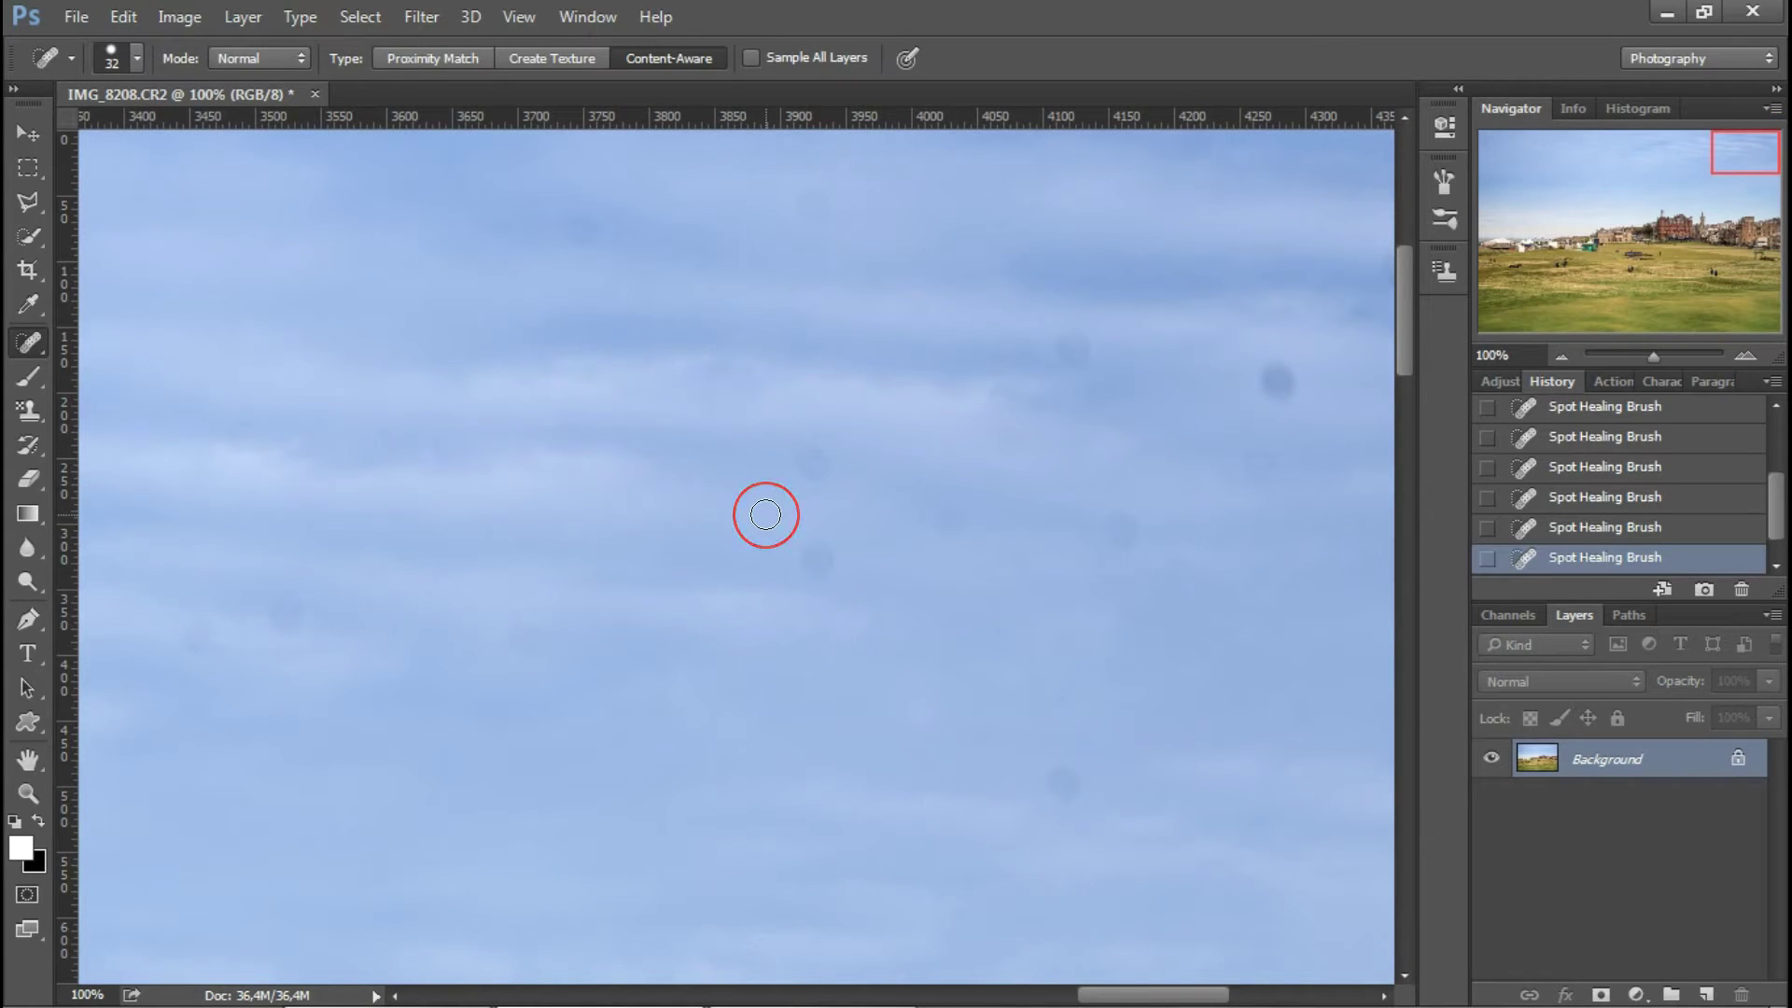
pyautogui.click(810, 564)
pyautogui.click(1563, 355)
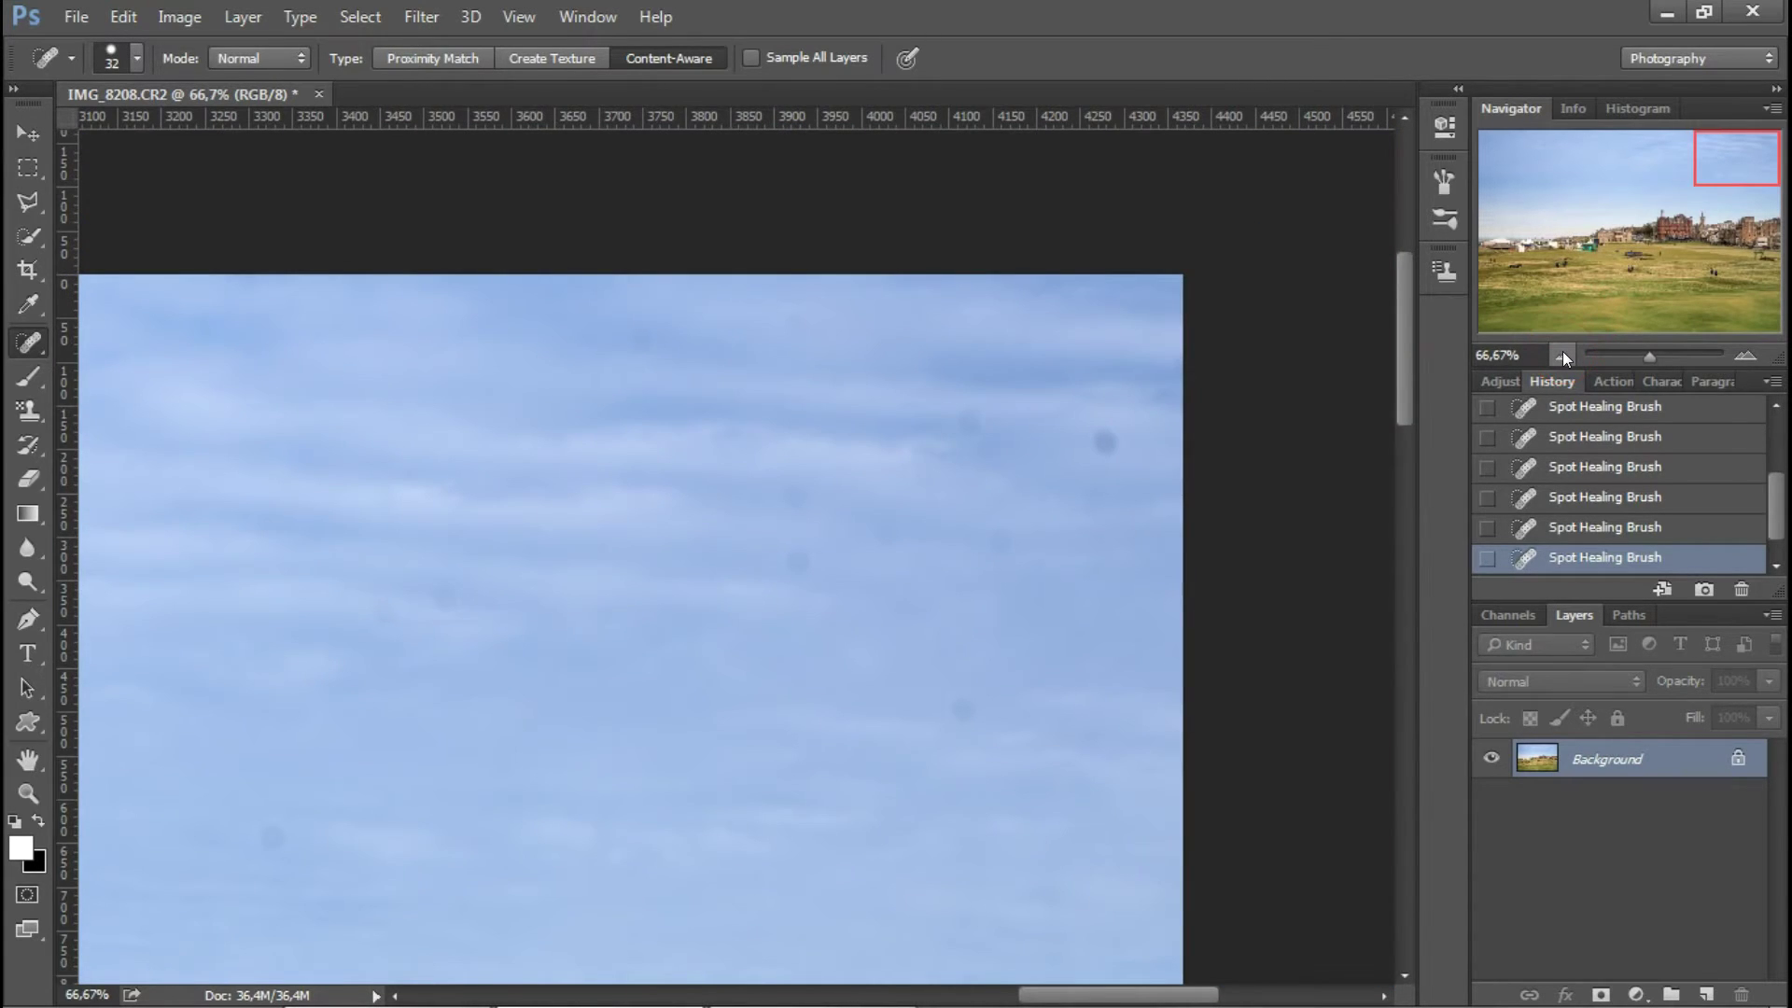
pyautogui.click(453, 93)
pyautogui.click(422, 19)
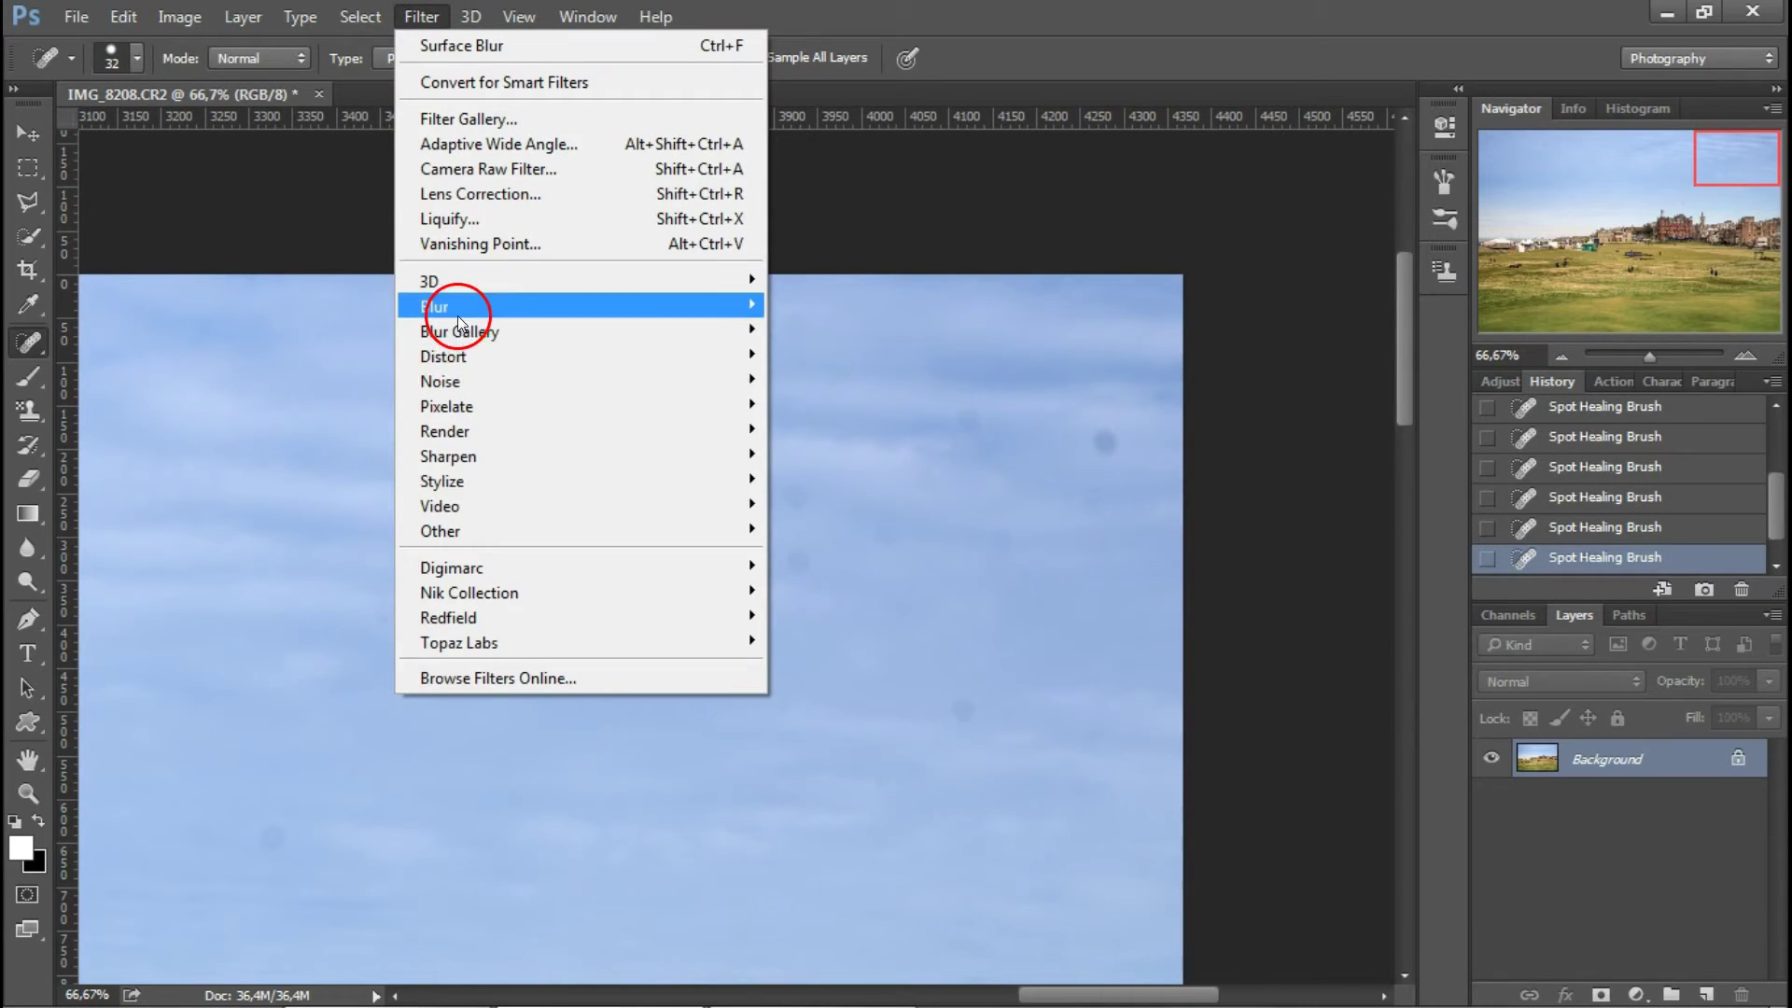
pyautogui.moveTo(434, 306)
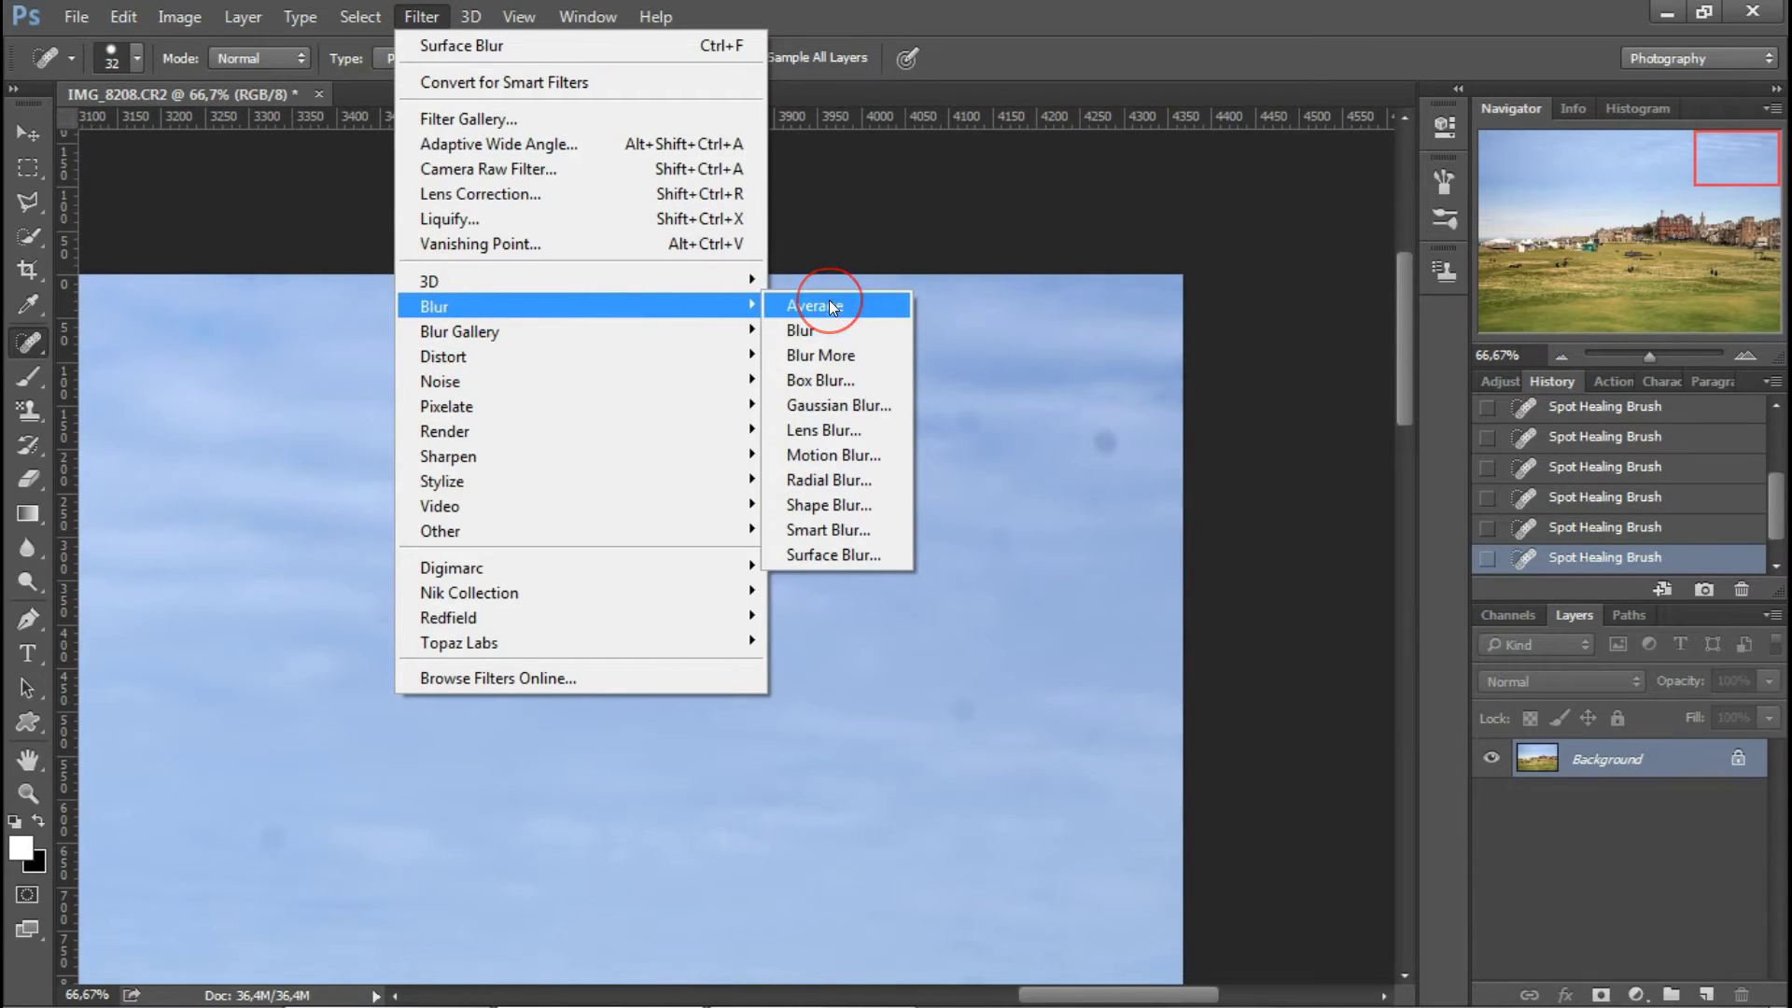
# Step: Apply a Surface Blur with Radius 24 and Threshold 44
pyautogui.click(827, 557)
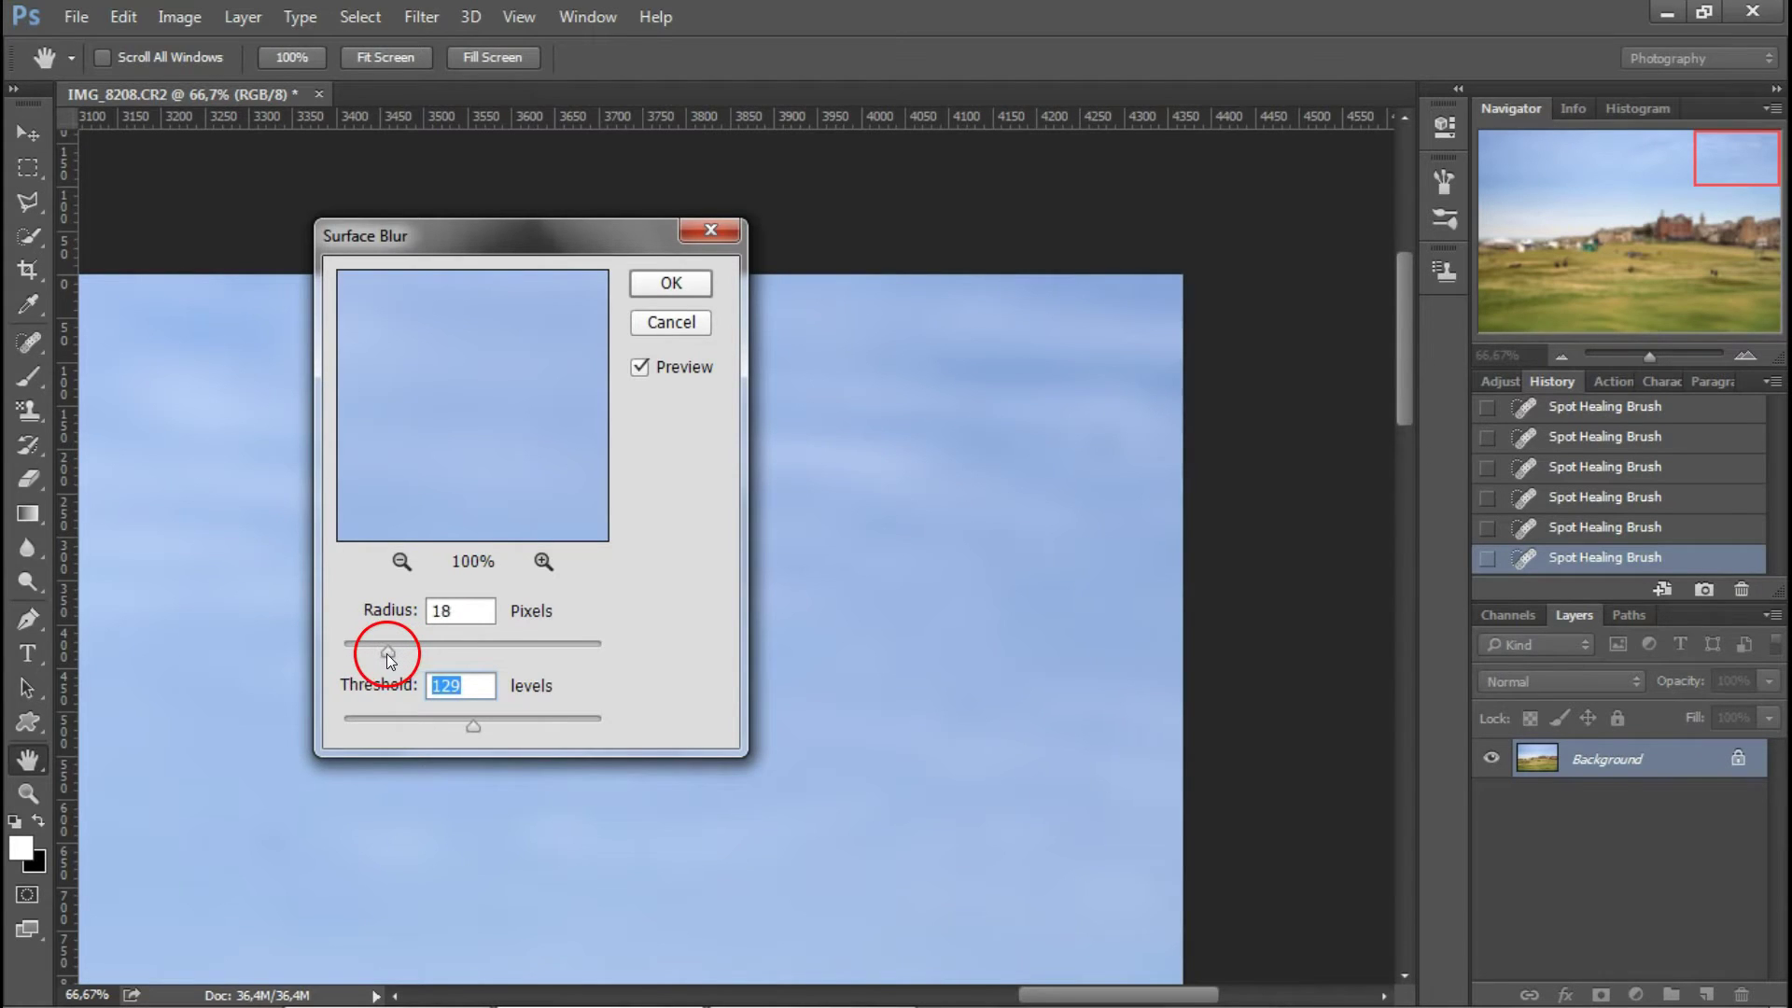
pyautogui.moveTo(394, 653); pyautogui.dragTo(396, 651)
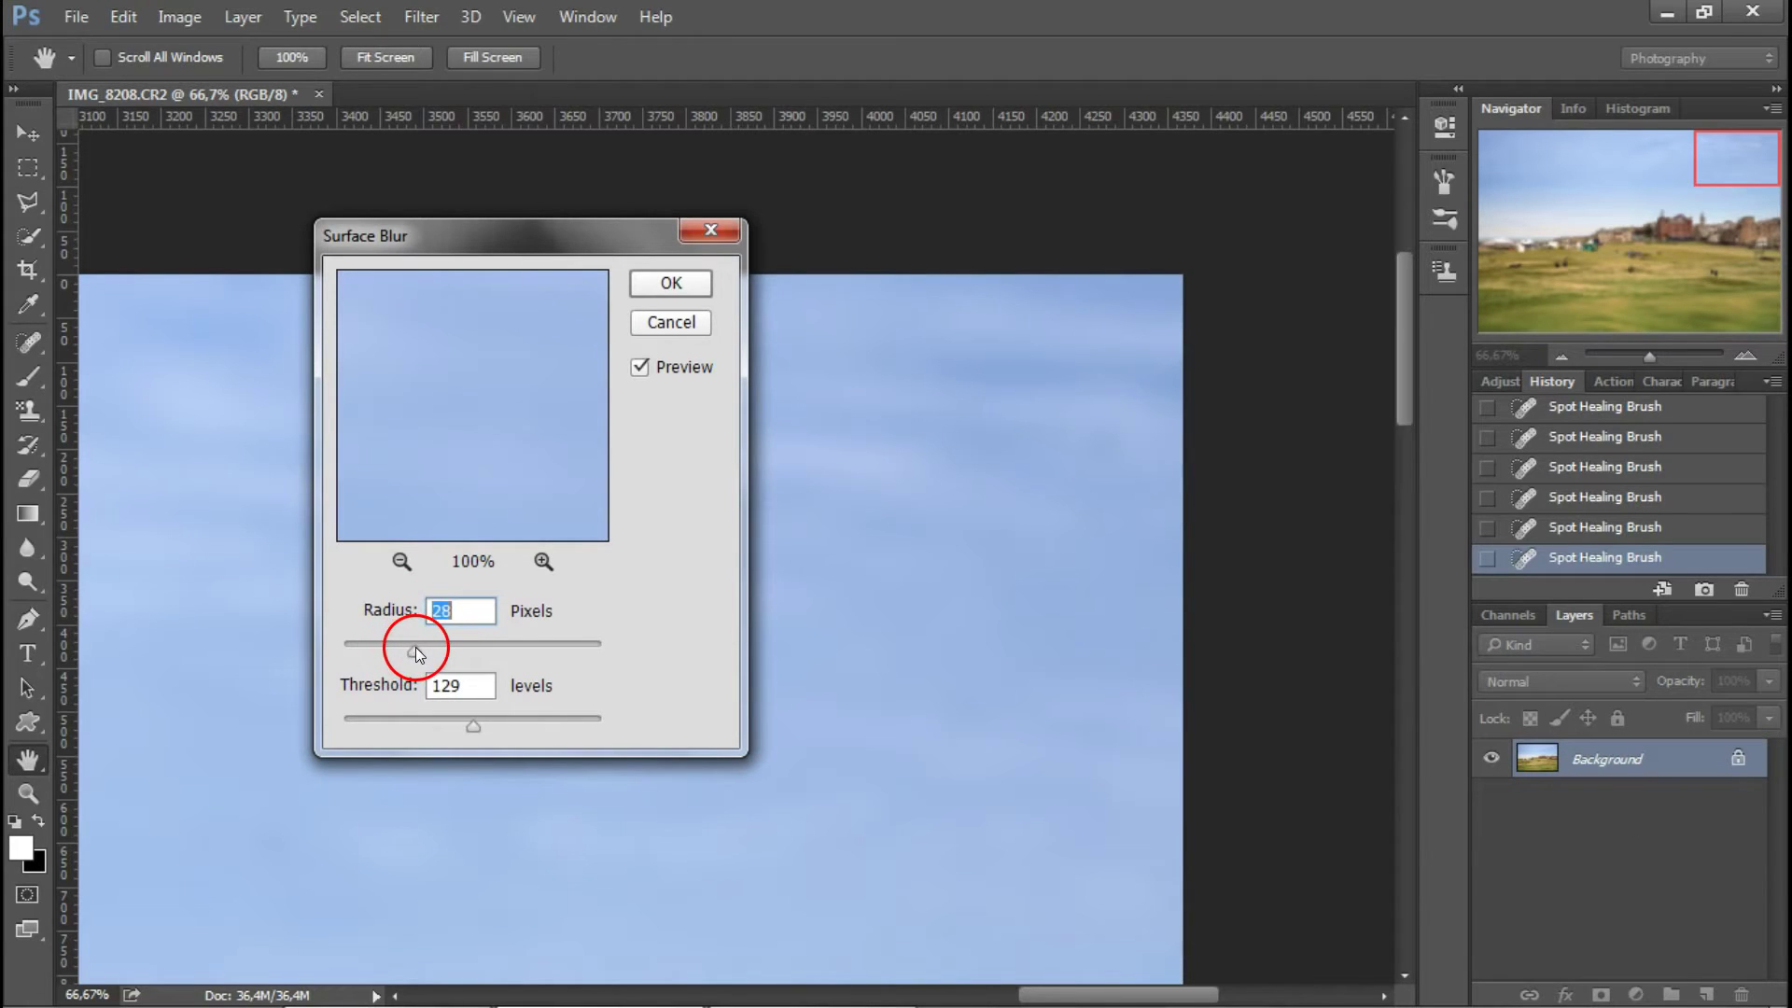
pyautogui.moveTo(417, 647); pyautogui.dragTo(400, 648)
pyautogui.moveTo(464, 729)
pyautogui.mouseDown()
pyautogui.moveTo(355, 721)
pyautogui.moveTo(374, 719)
pyautogui.mouseUp()
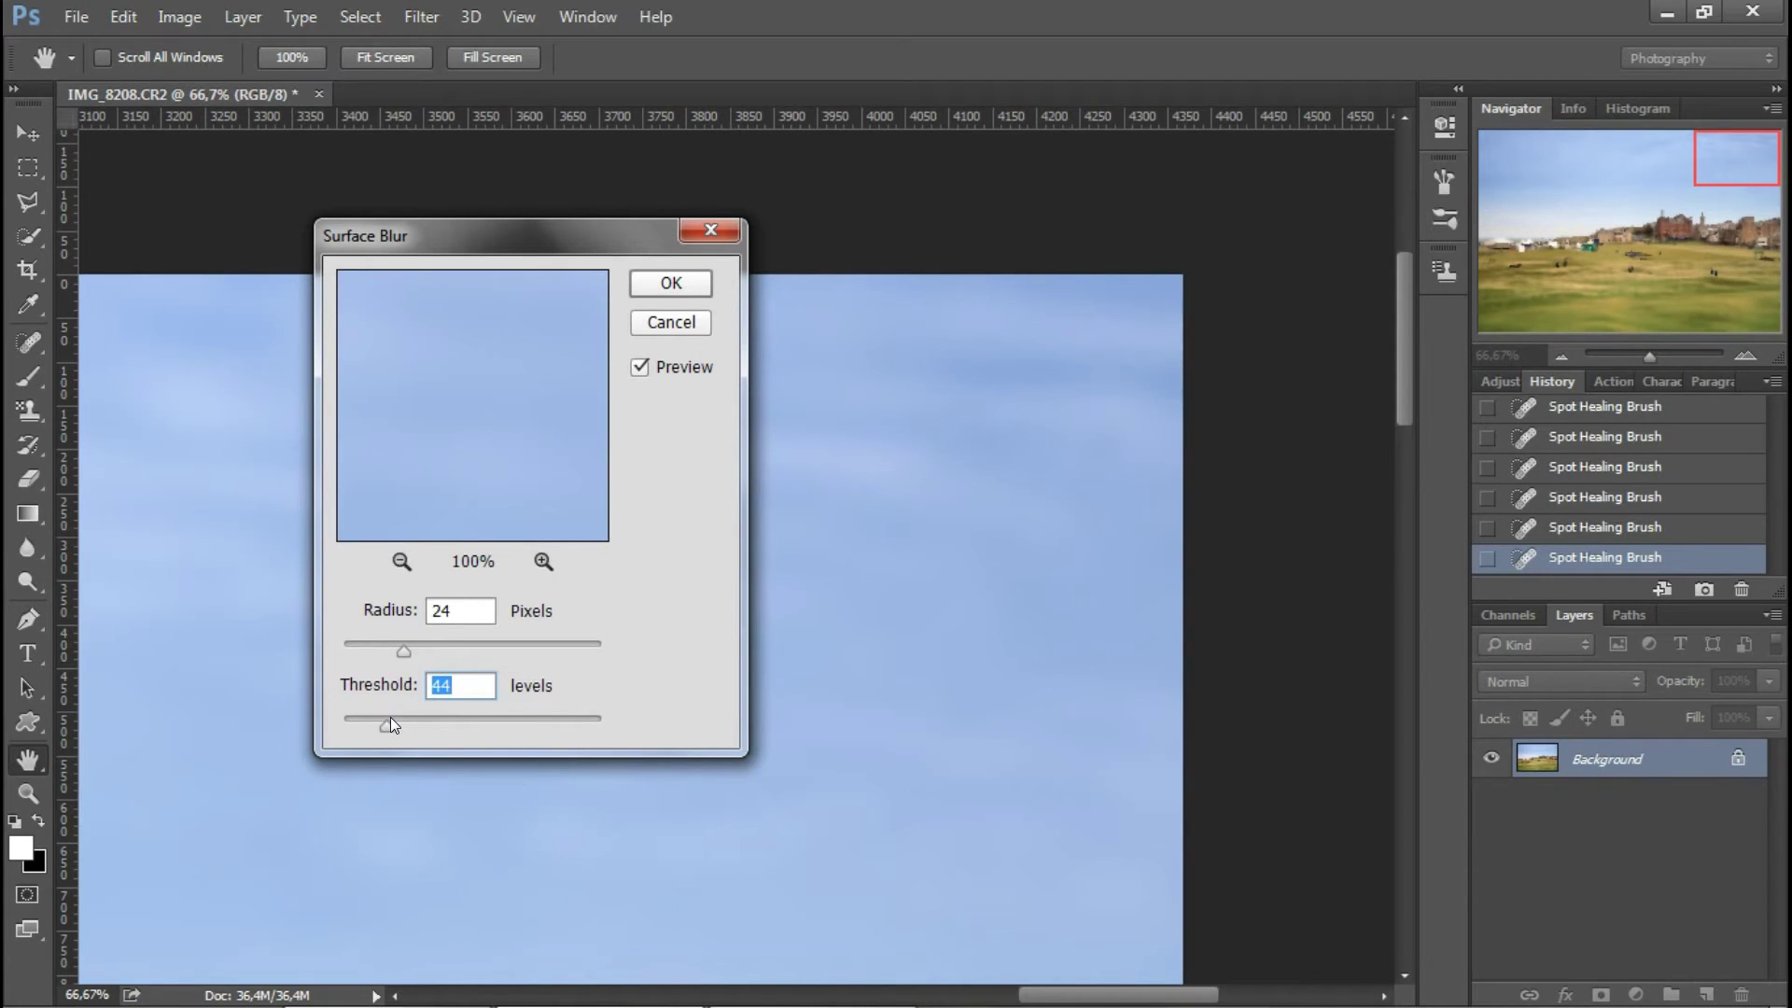
pyautogui.click(658, 285)
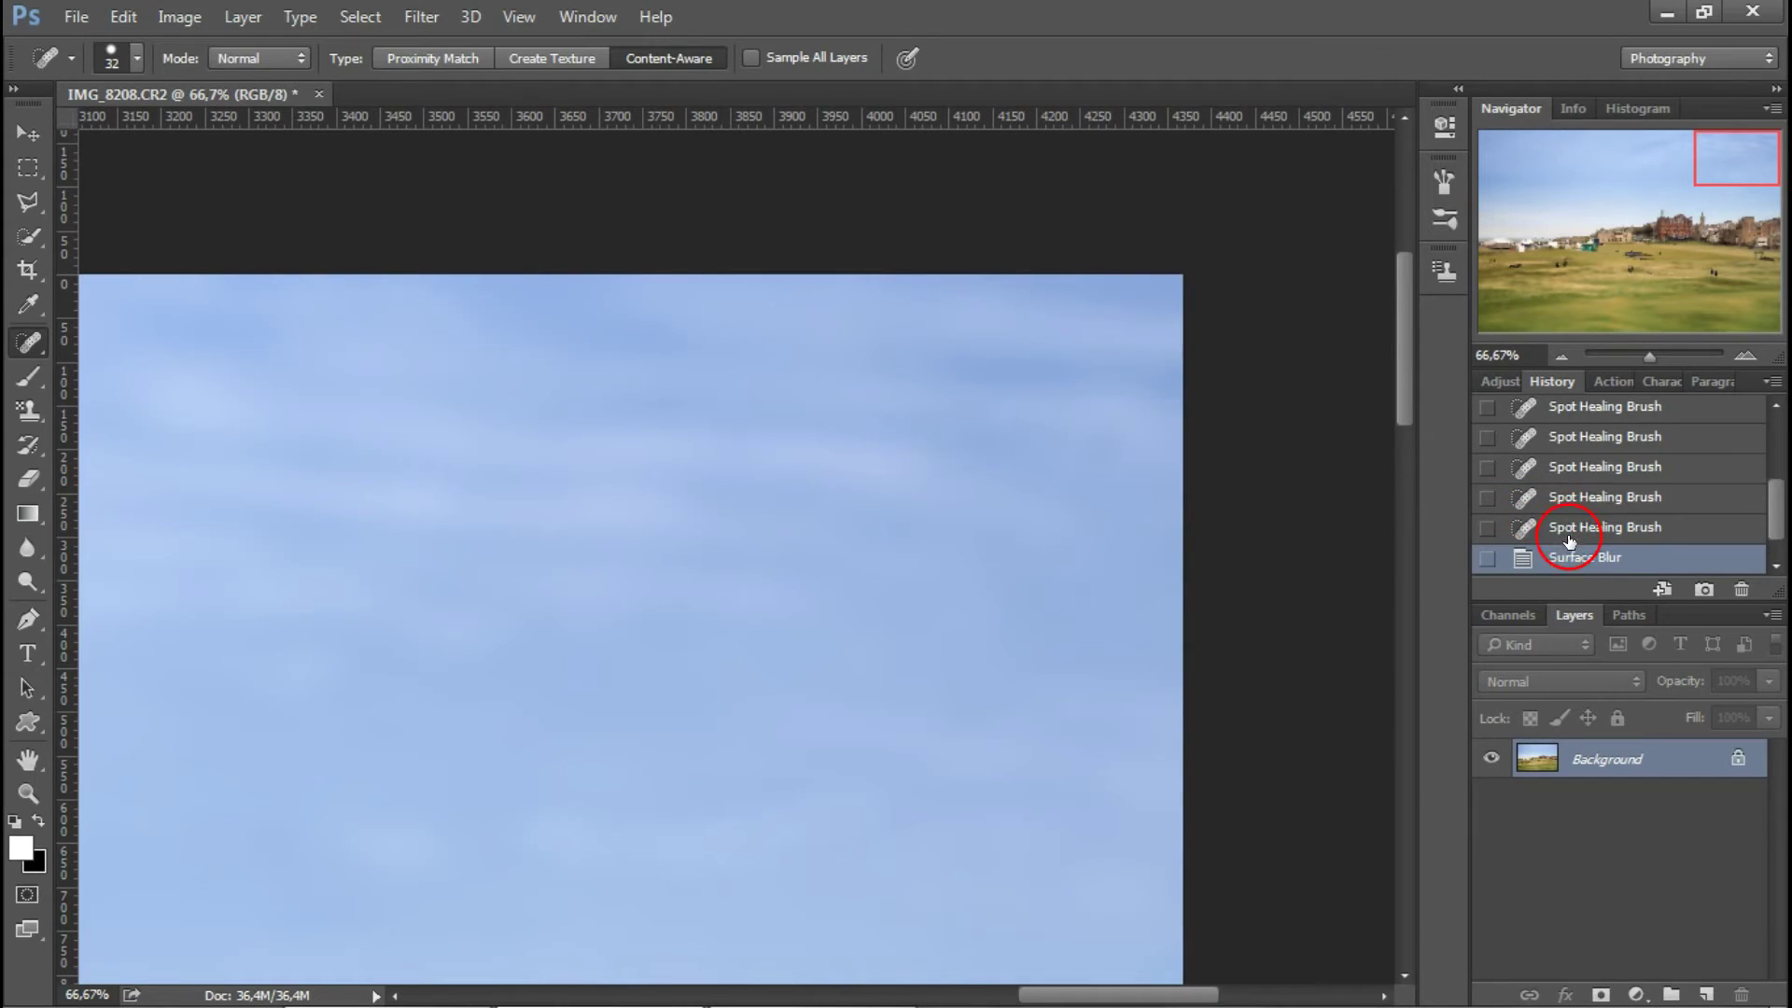
# Step: Set the History Brush source to the Surface Blur state and select Snapshot 1
pyautogui.moveTo(1734, 159)
pyautogui.mouseDown()
pyautogui.moveTo(1715, 236)
pyautogui.moveTo(1723, 141)
pyautogui.mouseUp()
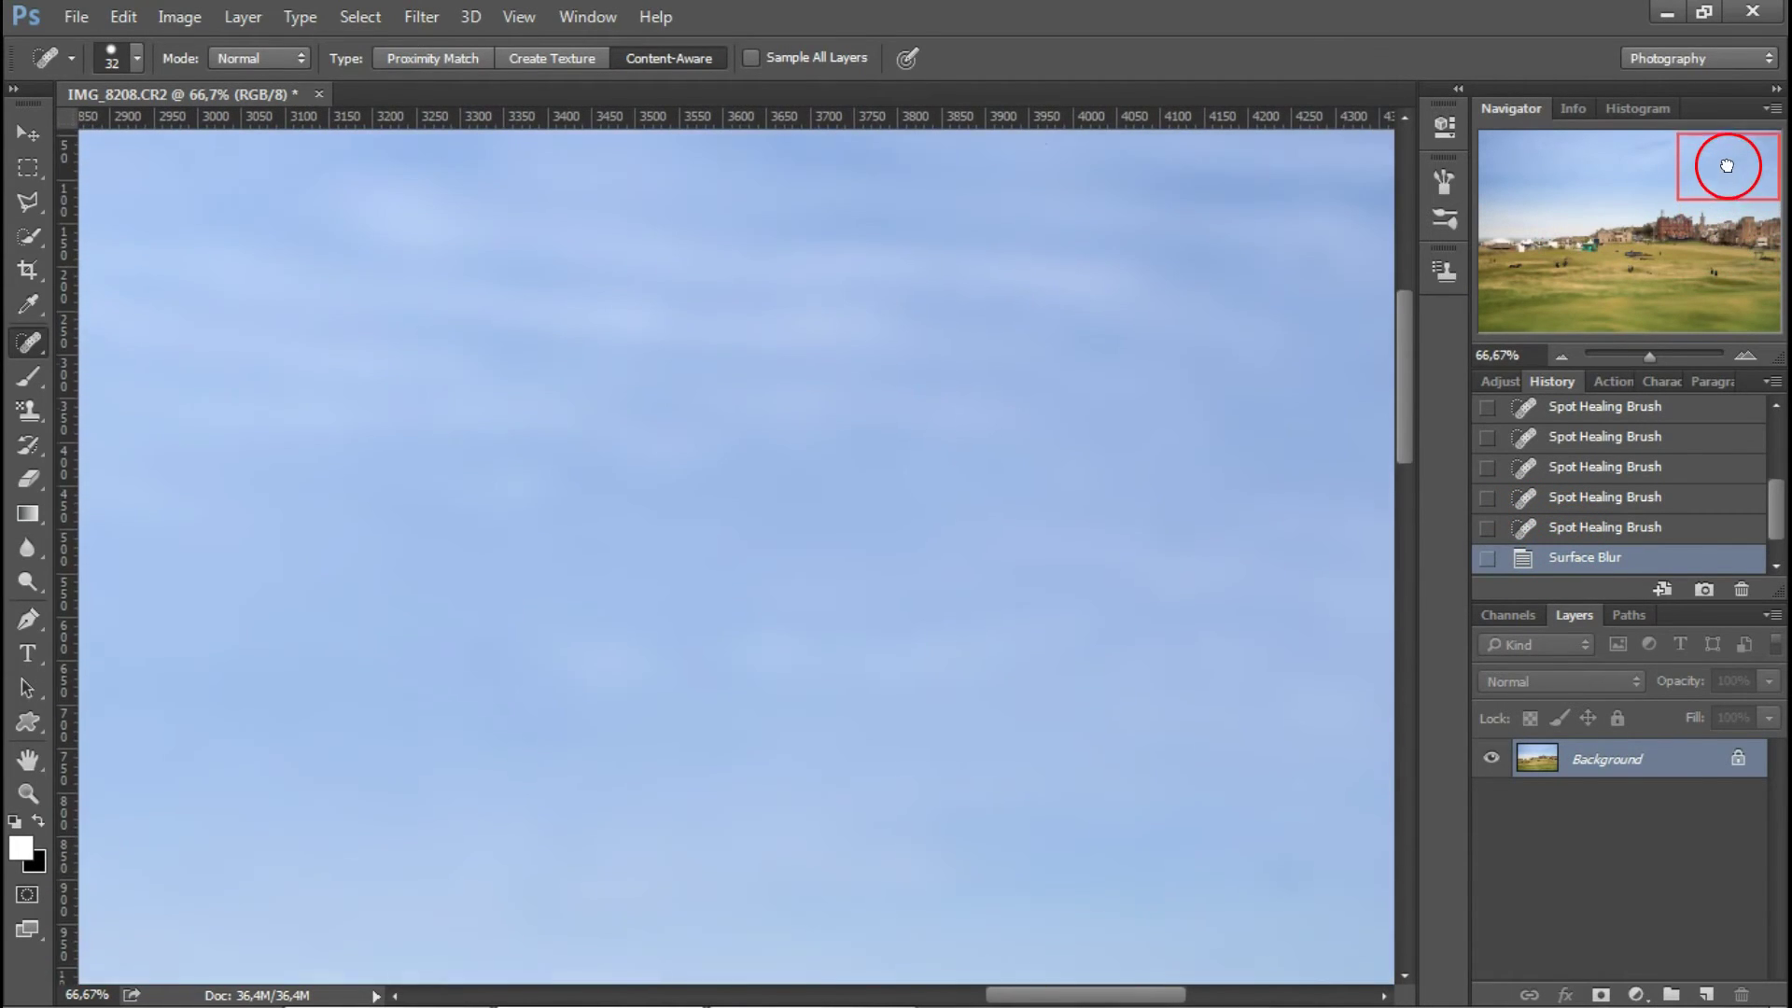
pyautogui.click(1486, 561)
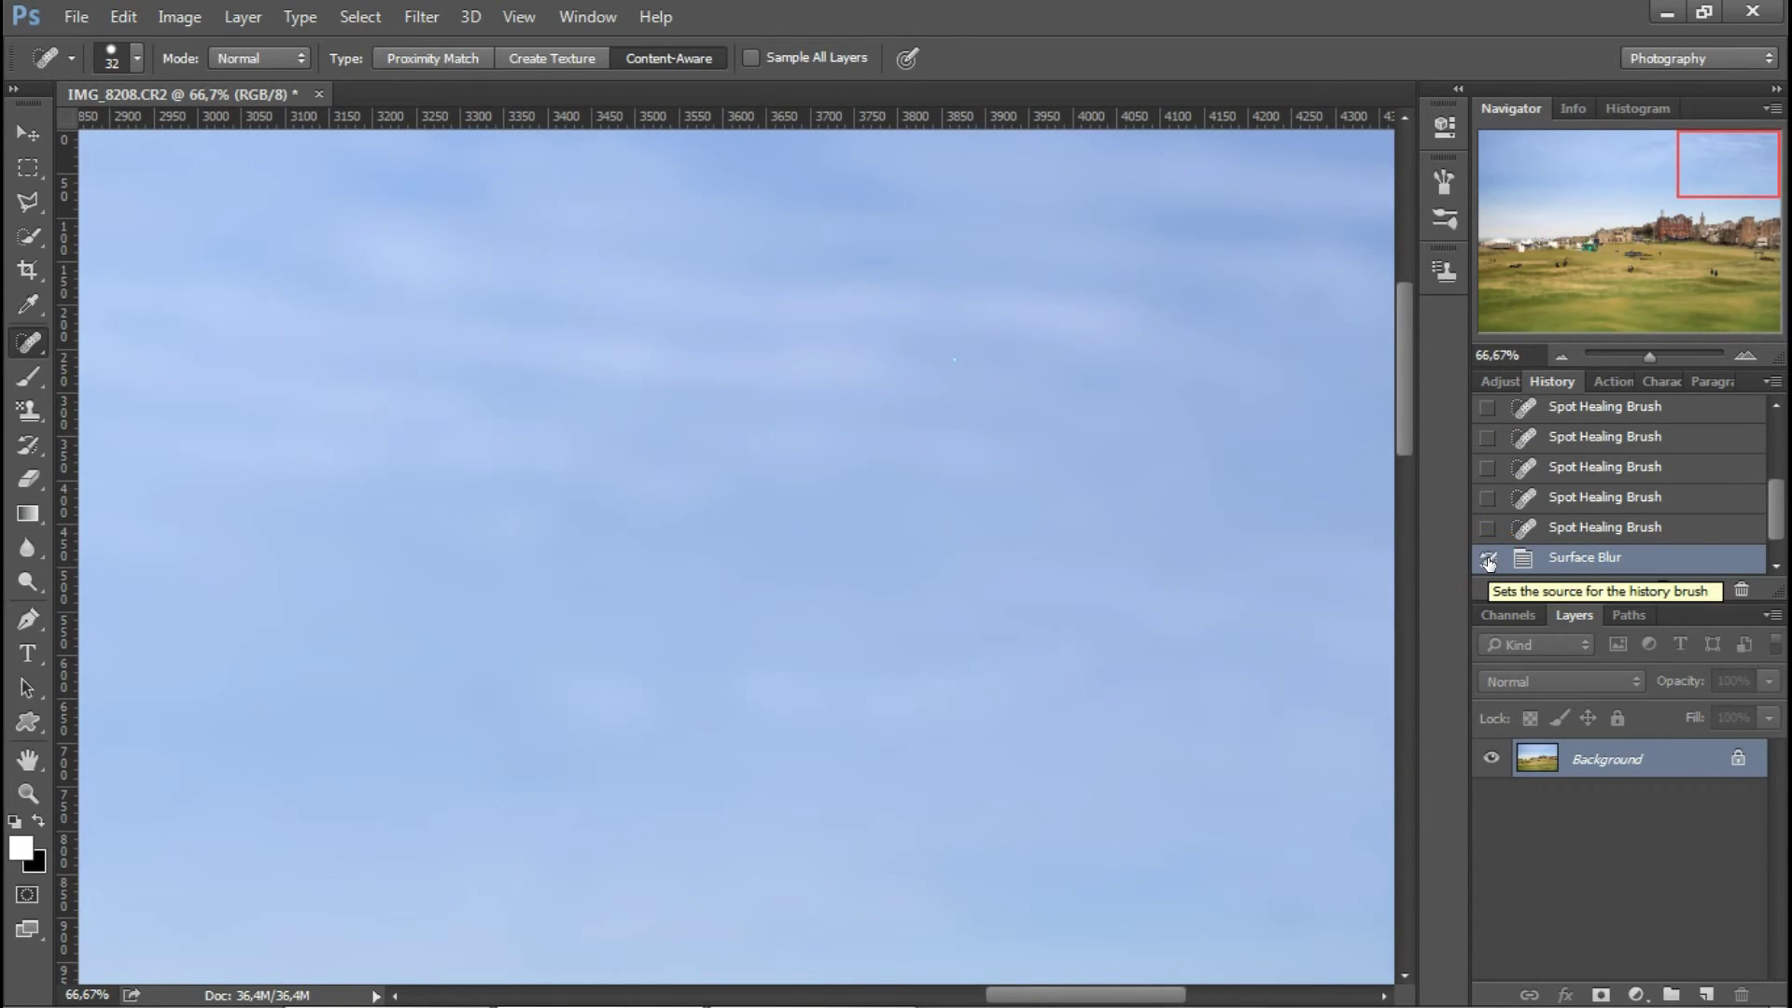
pyautogui.moveTo(1773, 511); pyautogui.dragTo(1773, 452)
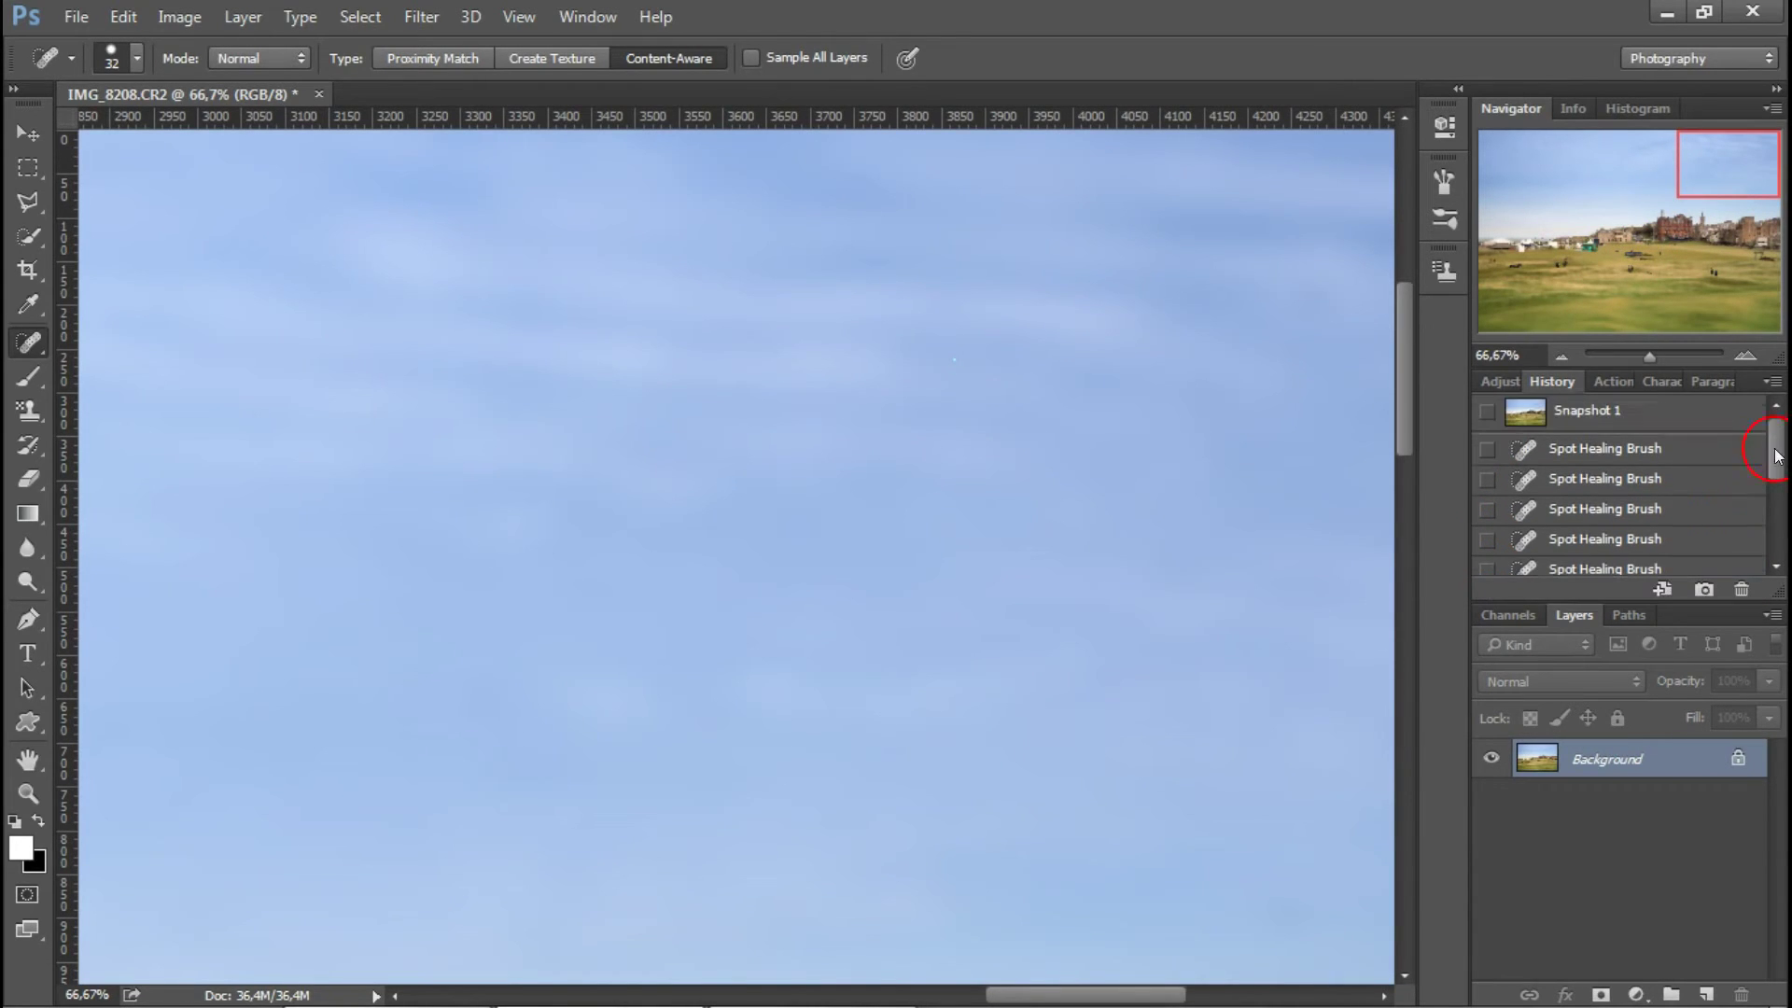
pyautogui.click(1604, 421)
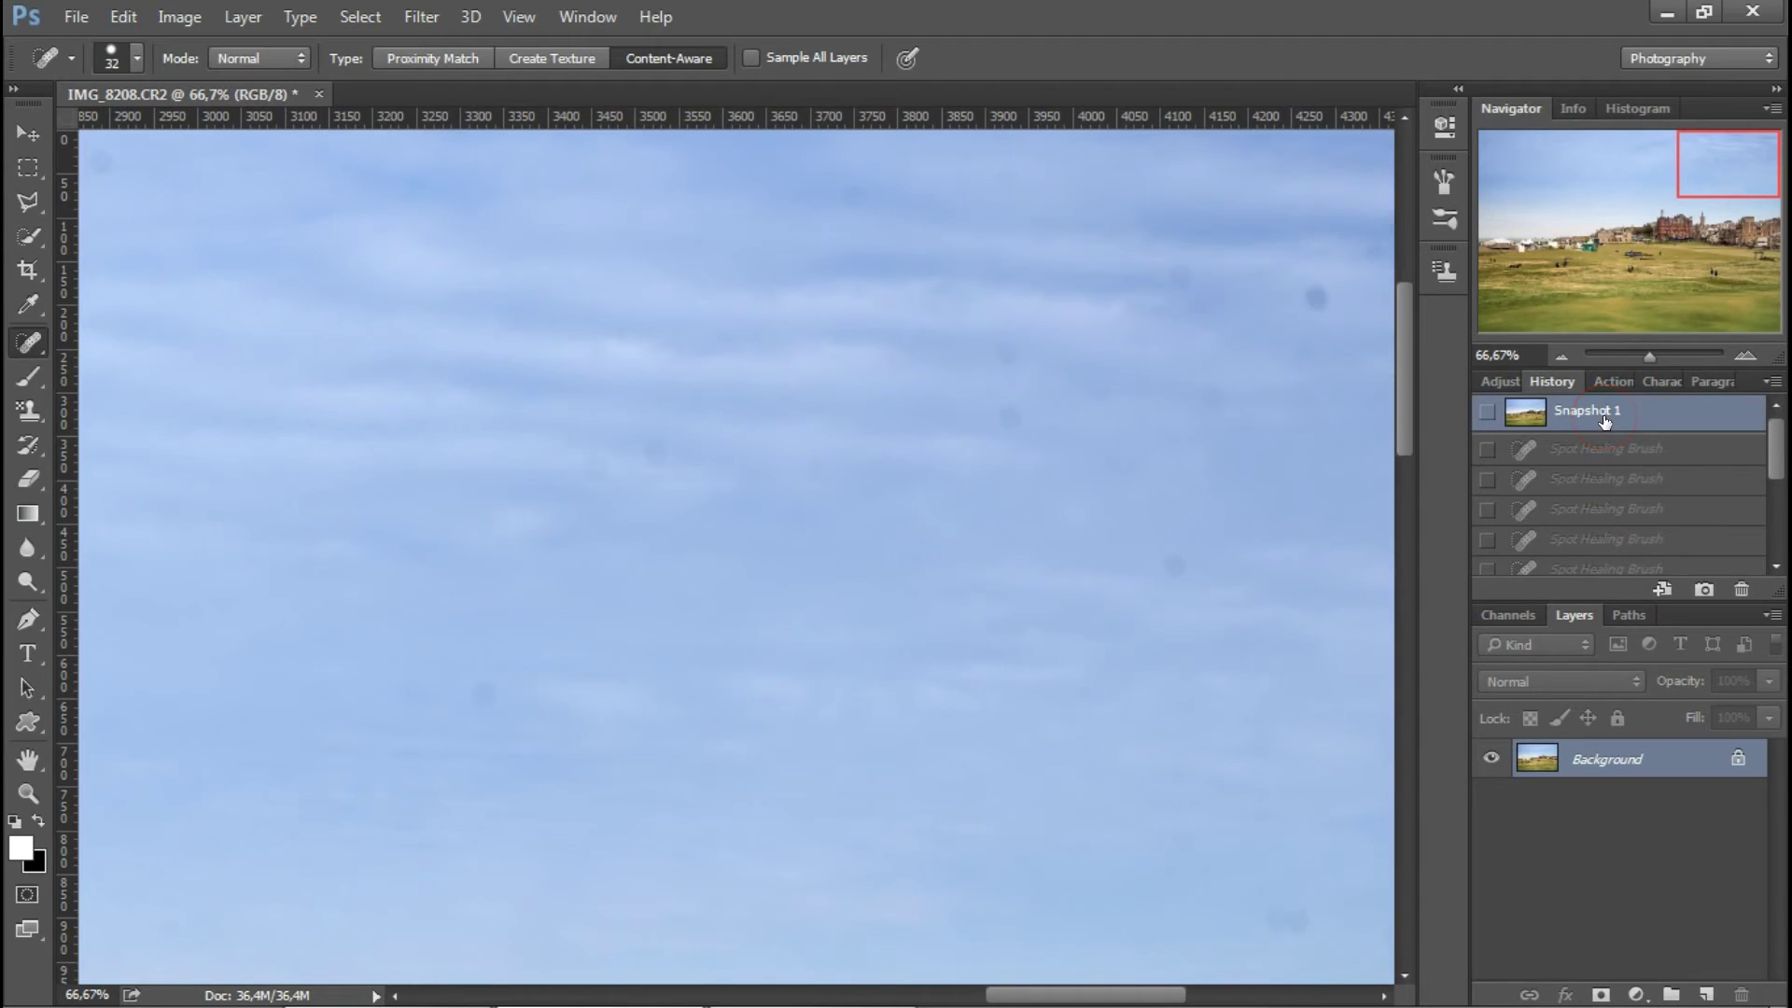
# Step: Select the History Brush Tool with a 0% hardness brush
pyautogui.click(28, 446)
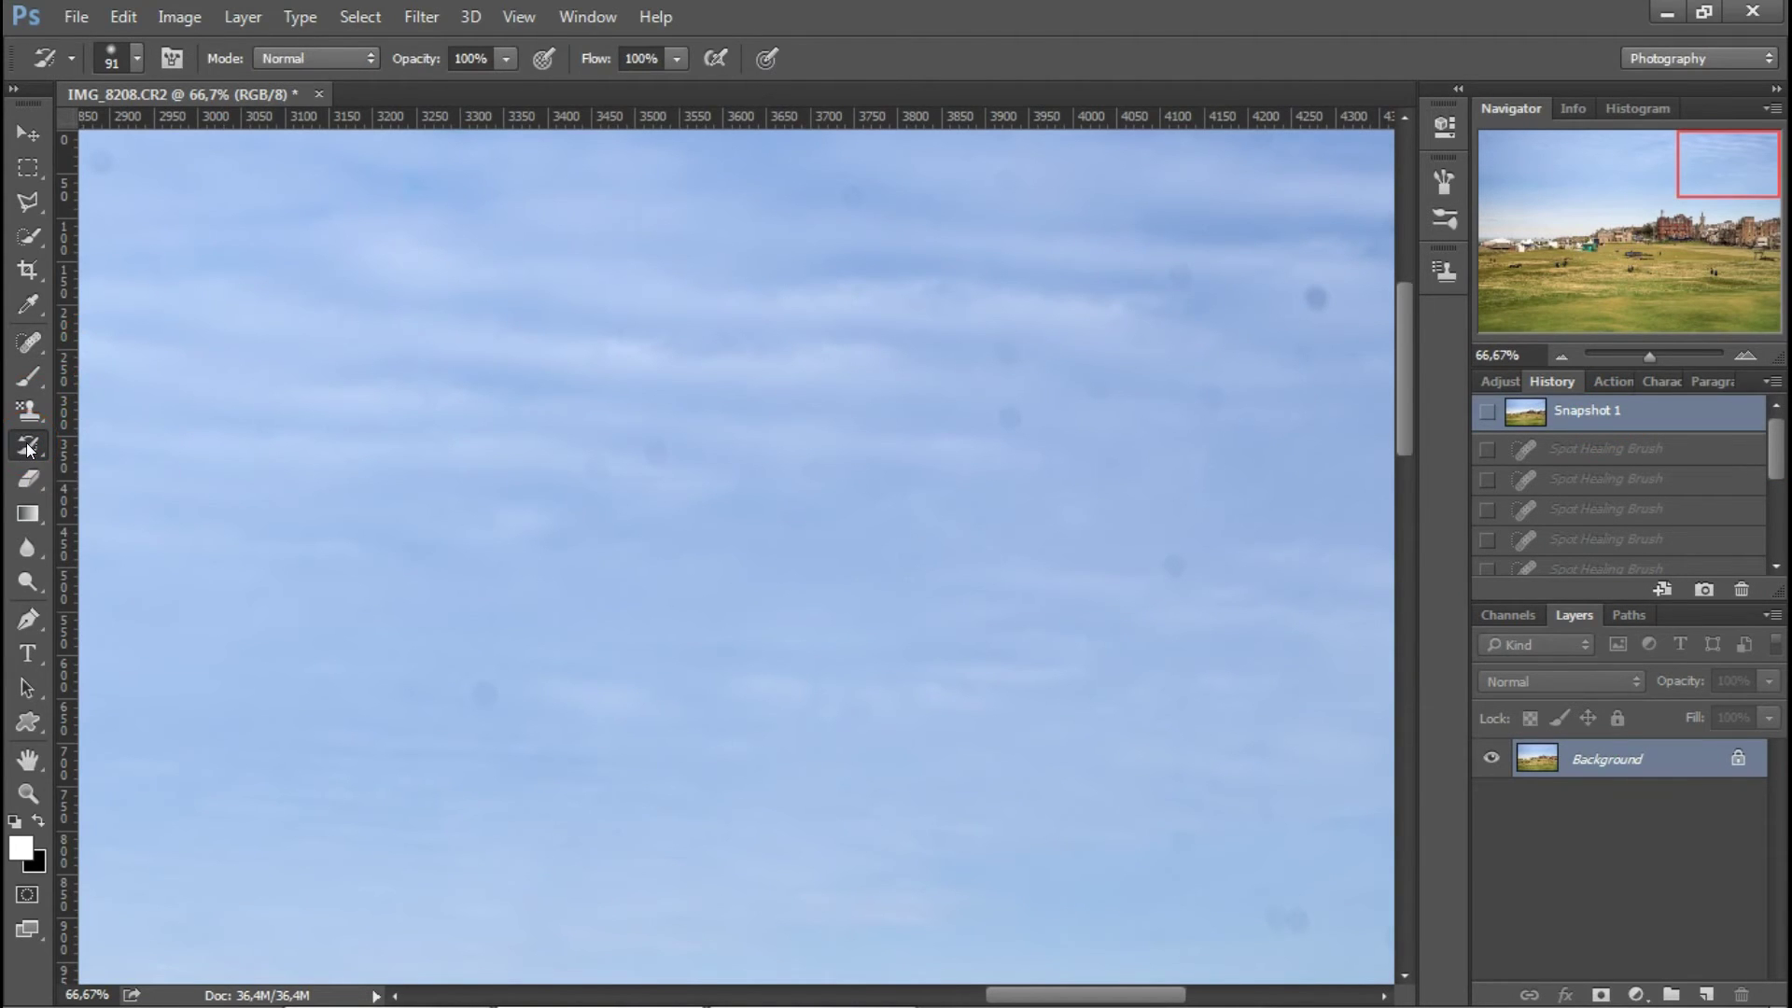
pyautogui.rightClick(30, 448)
pyautogui.click(140, 438)
pyautogui.click(146, 440)
pyautogui.click(1311, 291)
pyautogui.click(1027, 271)
pyautogui.click(173, 60)
pyautogui.click(136, 58)
pyautogui.click(149, 207)
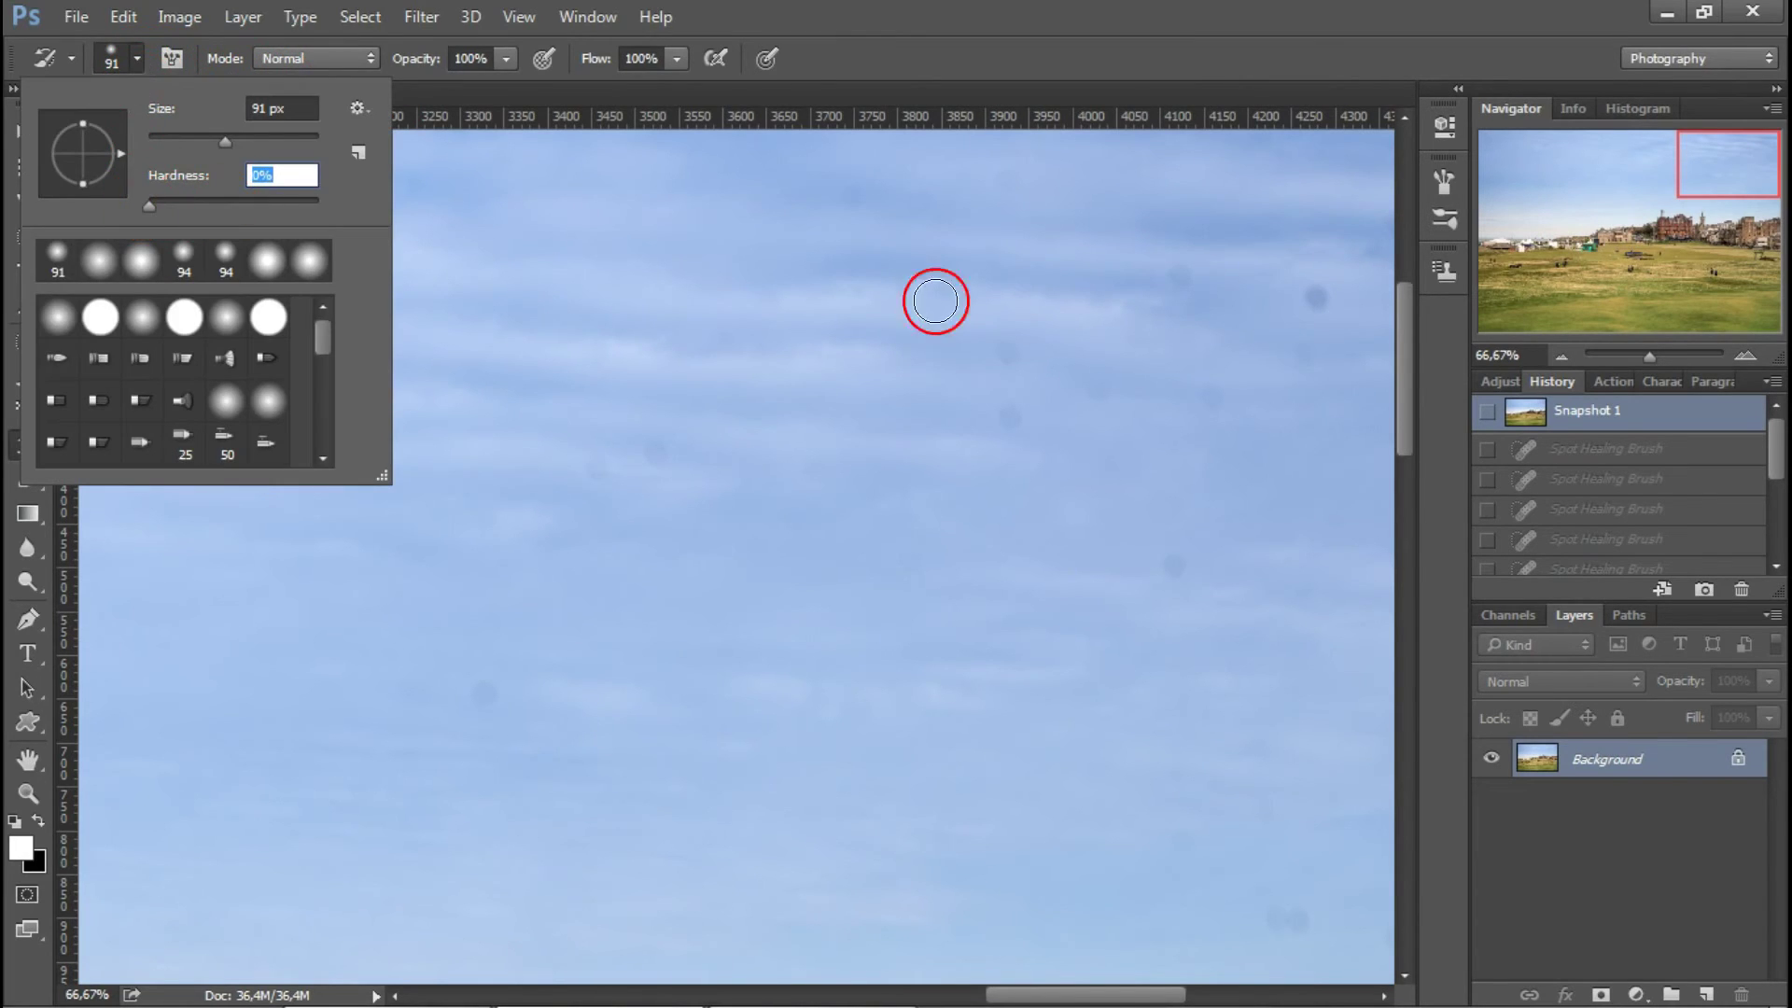
# Step: Paint the blurred version over the dust spots across the sky
pyautogui.click(1314, 300)
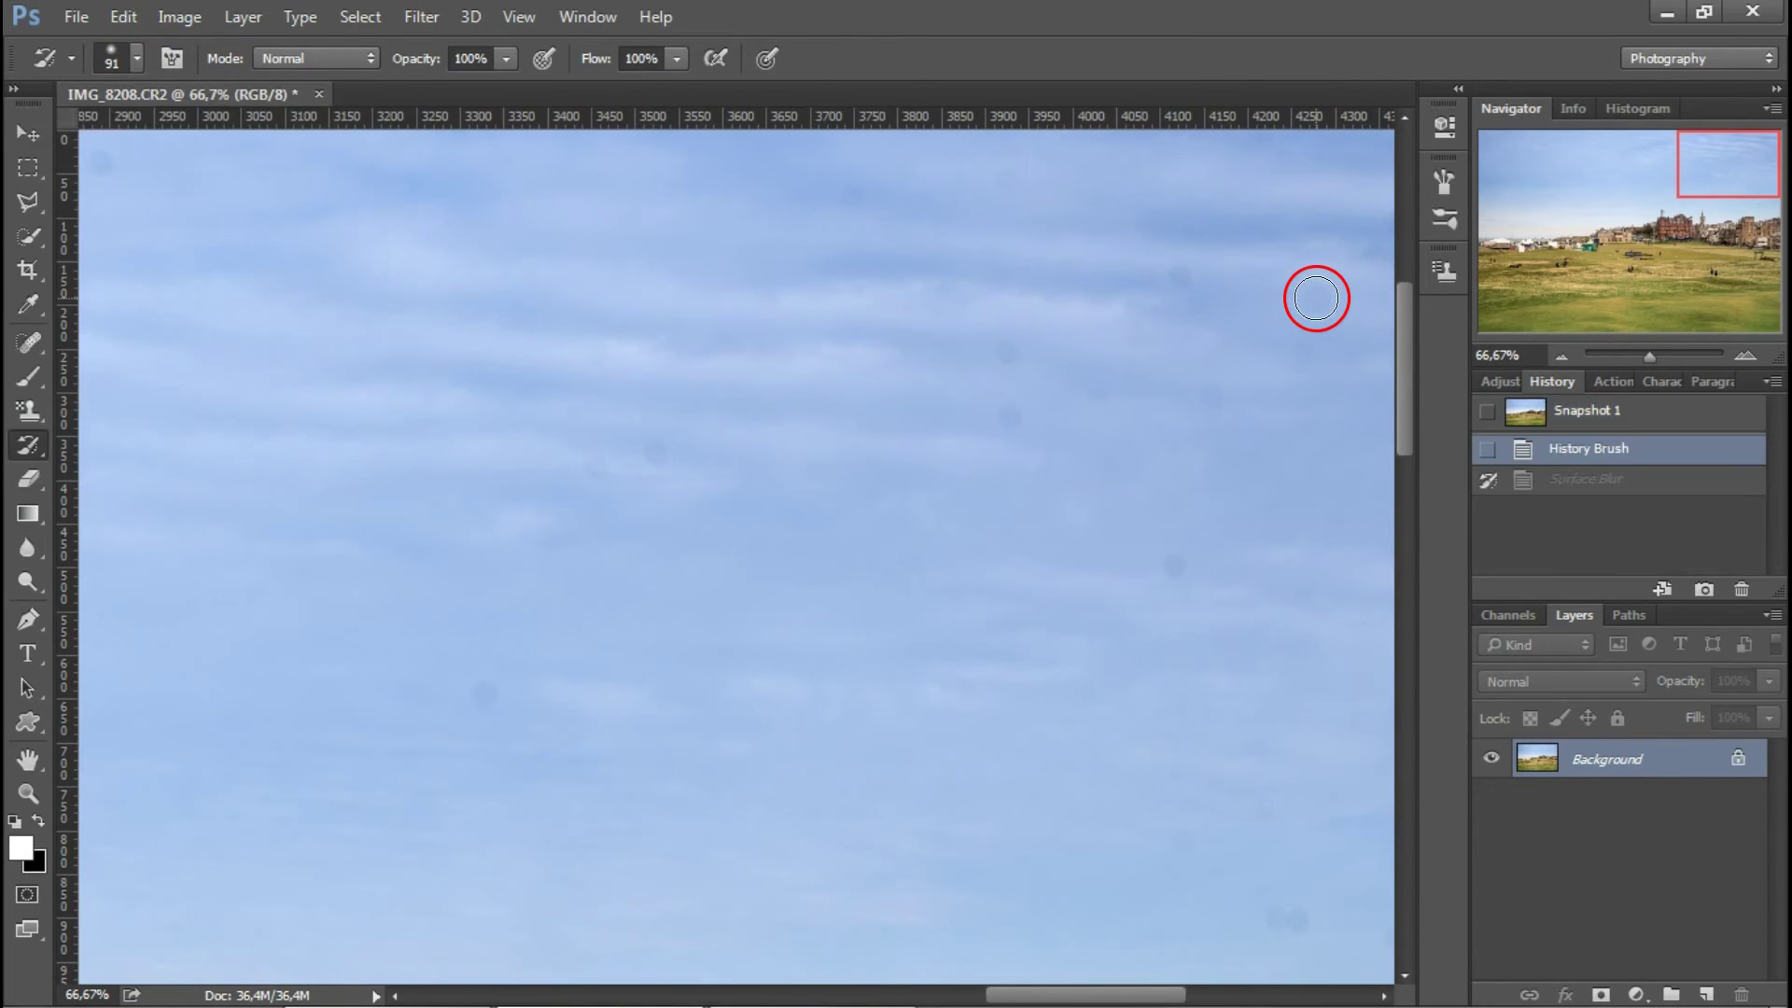
pyautogui.click(1359, 248)
pyautogui.click(1210, 275)
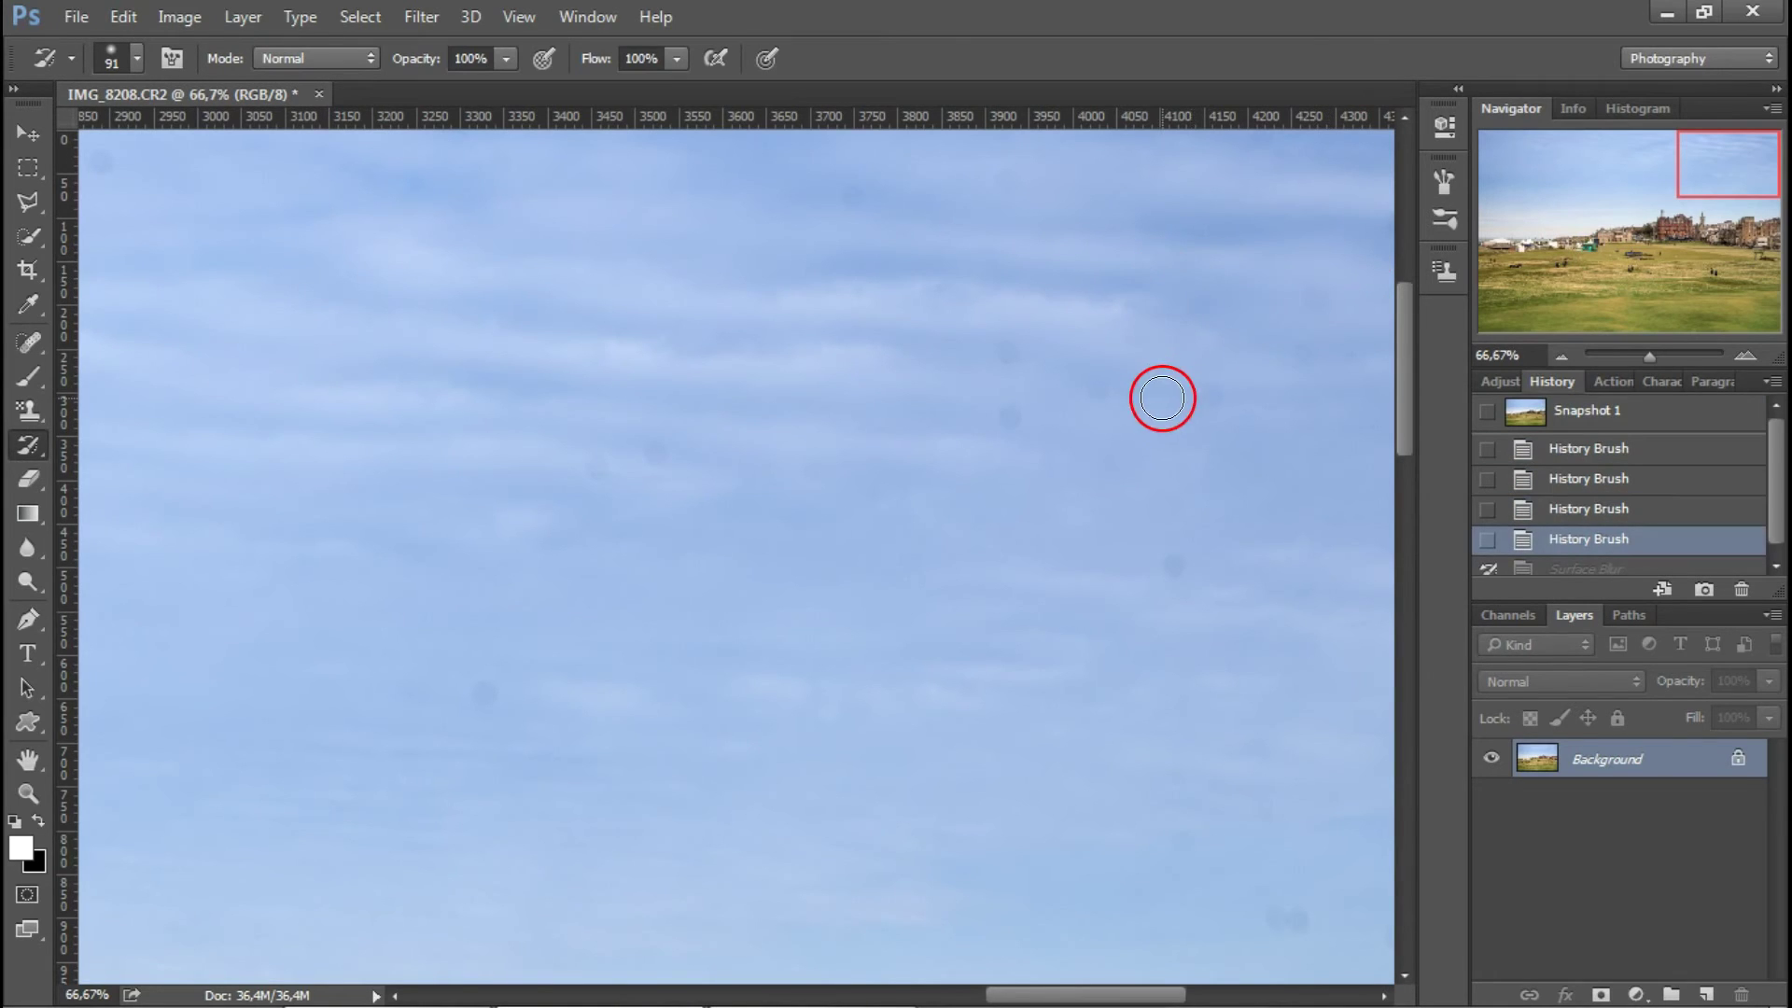
pyautogui.click(1217, 404)
pyautogui.click(1108, 388)
pyautogui.click(1016, 352)
pyautogui.click(1016, 416)
pyautogui.click(1158, 565)
pyautogui.click(658, 450)
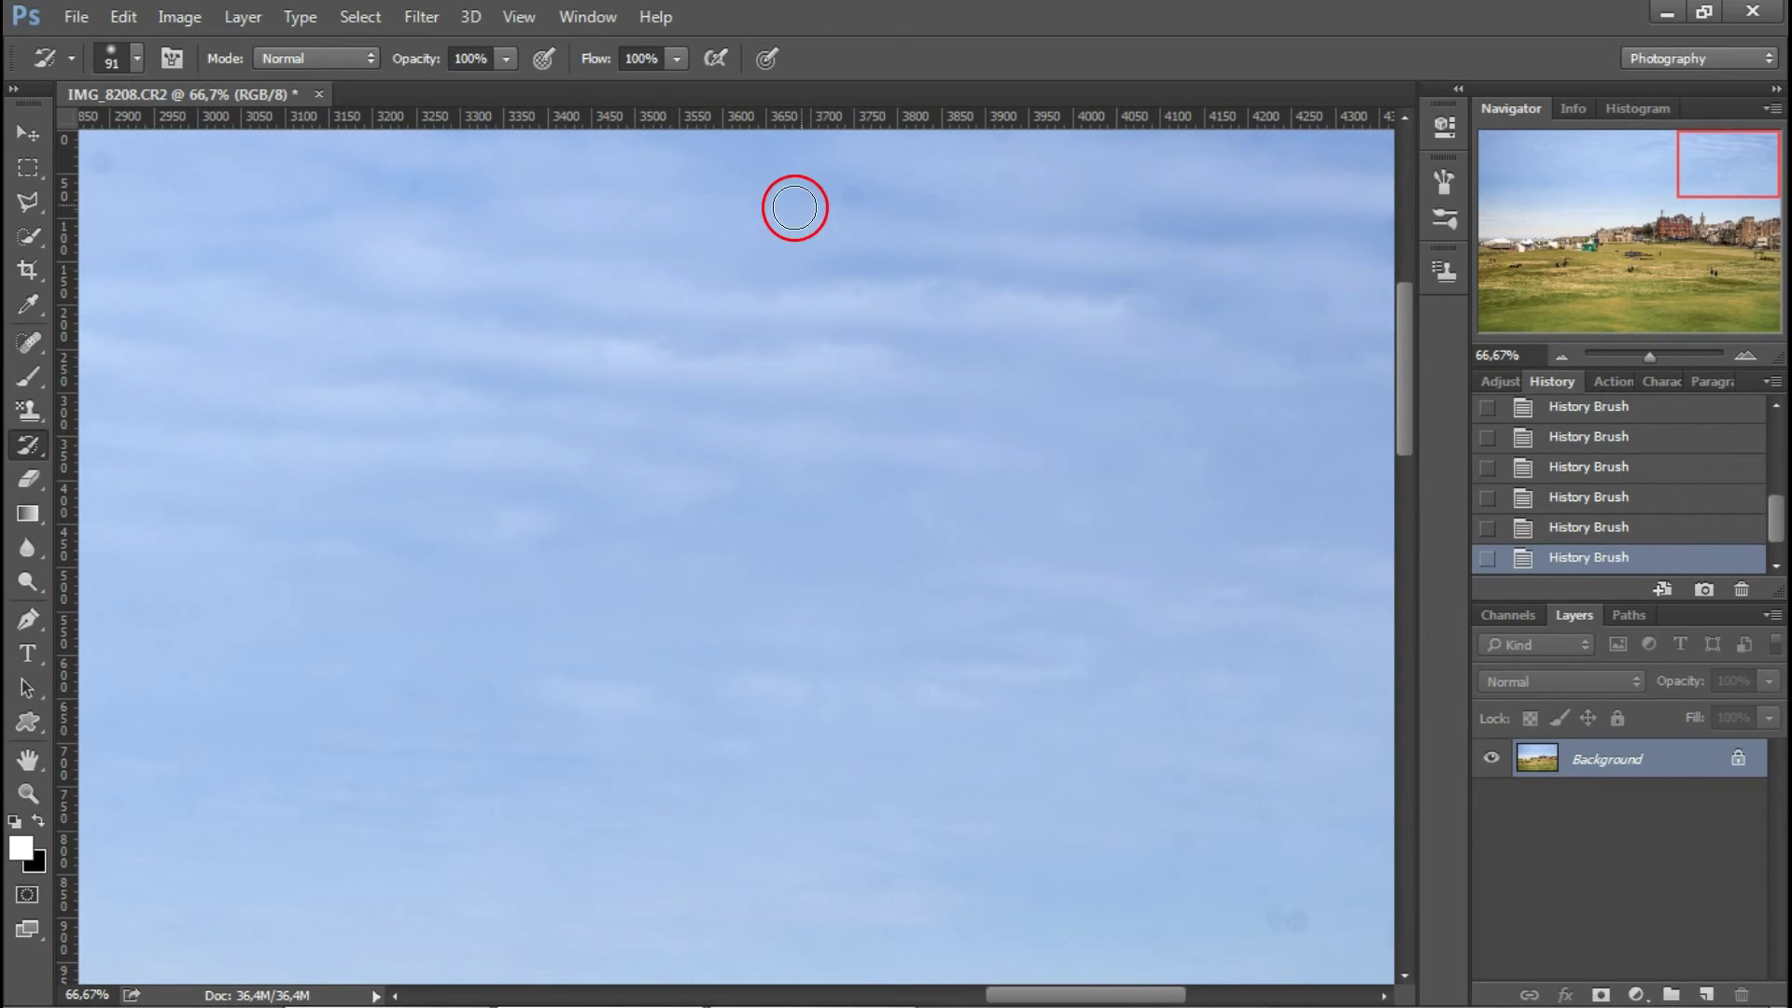
pyautogui.click(1030, 180)
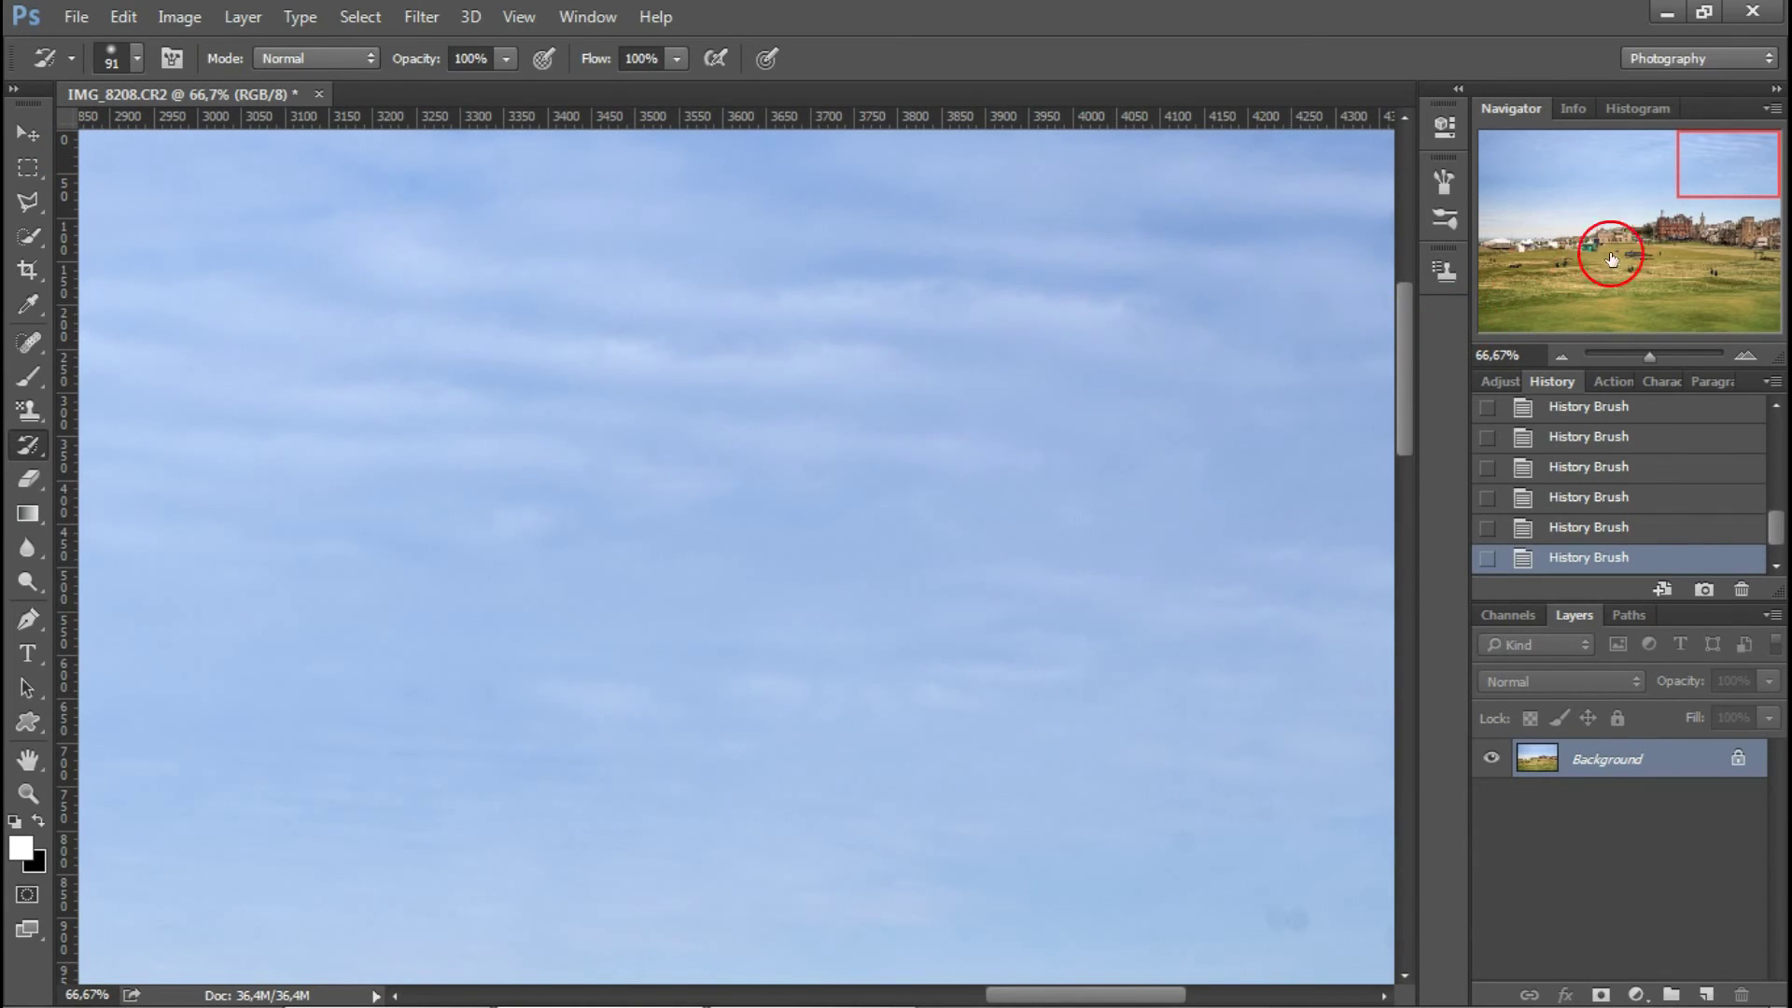
# Step: Pan across the rooftops and upper sky, then zoom out to show the full photo
pyautogui.moveTo(1712, 168)
pyautogui.mouseDown()
pyautogui.moveTo(1697, 203)
pyautogui.moveTo(1720, 188)
pyautogui.mouseUp()
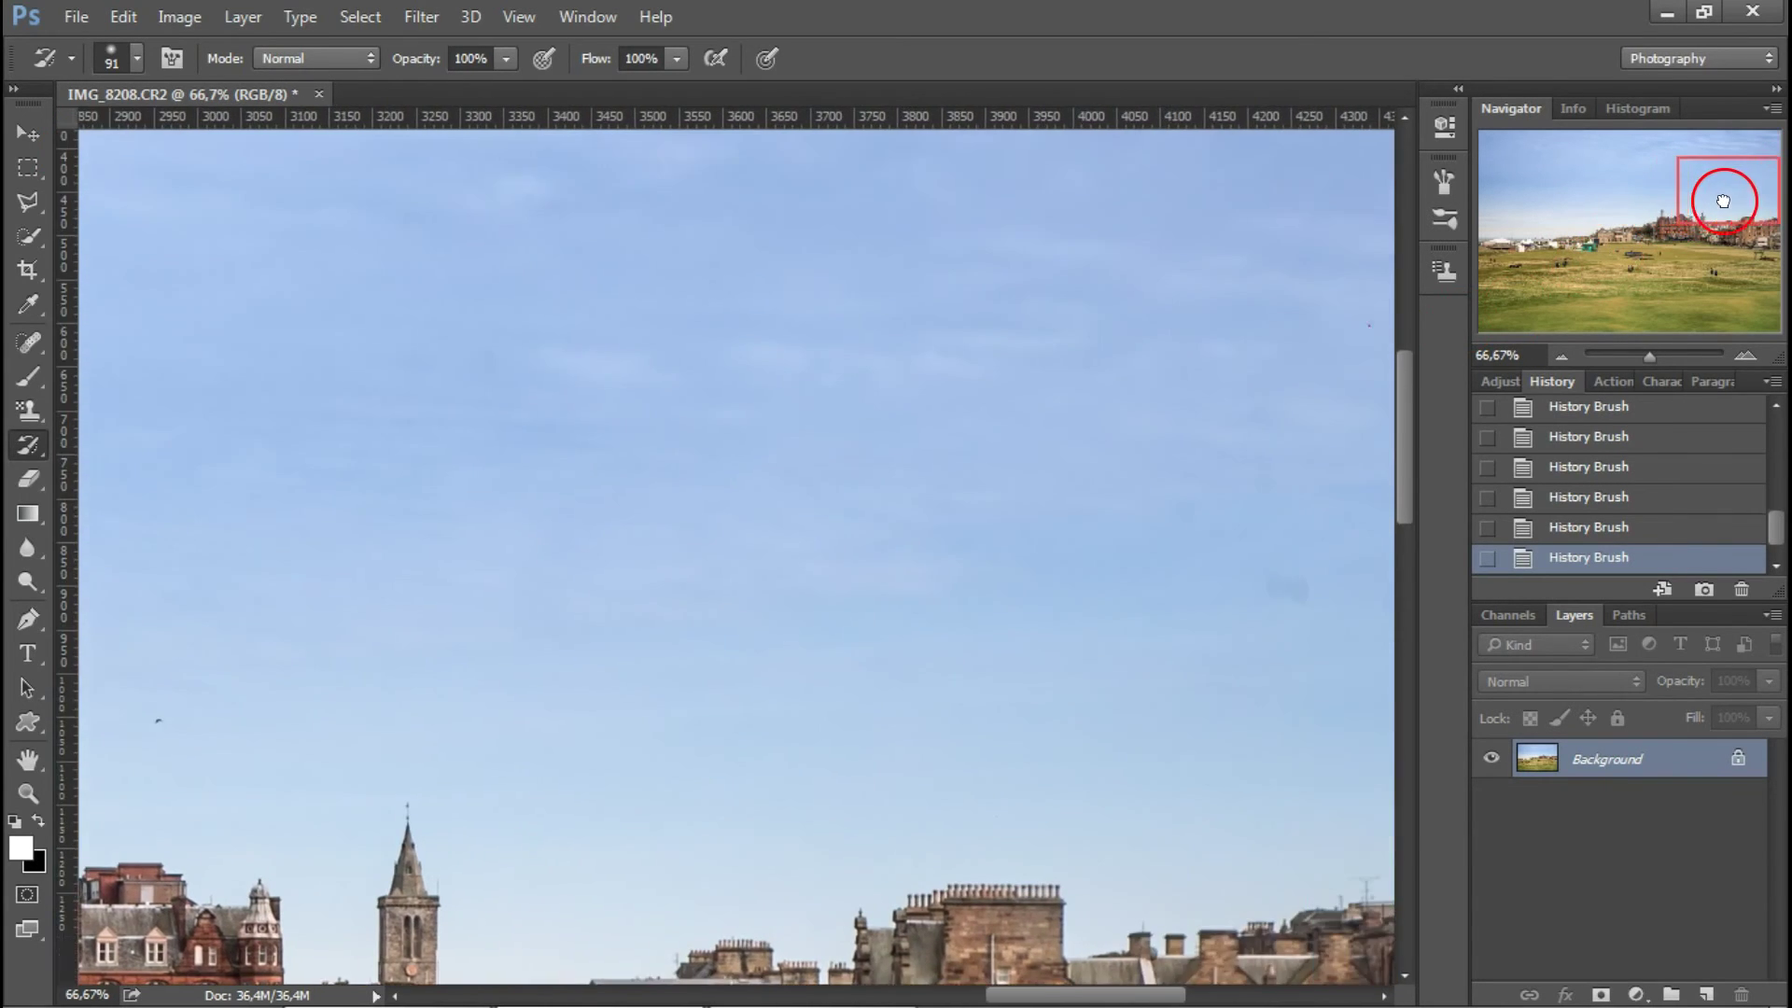
pyautogui.moveTo(1703, 199)
pyautogui.mouseDown()
pyautogui.moveTo(1557, 106)
pyautogui.moveTo(1504, 105)
pyautogui.mouseUp()
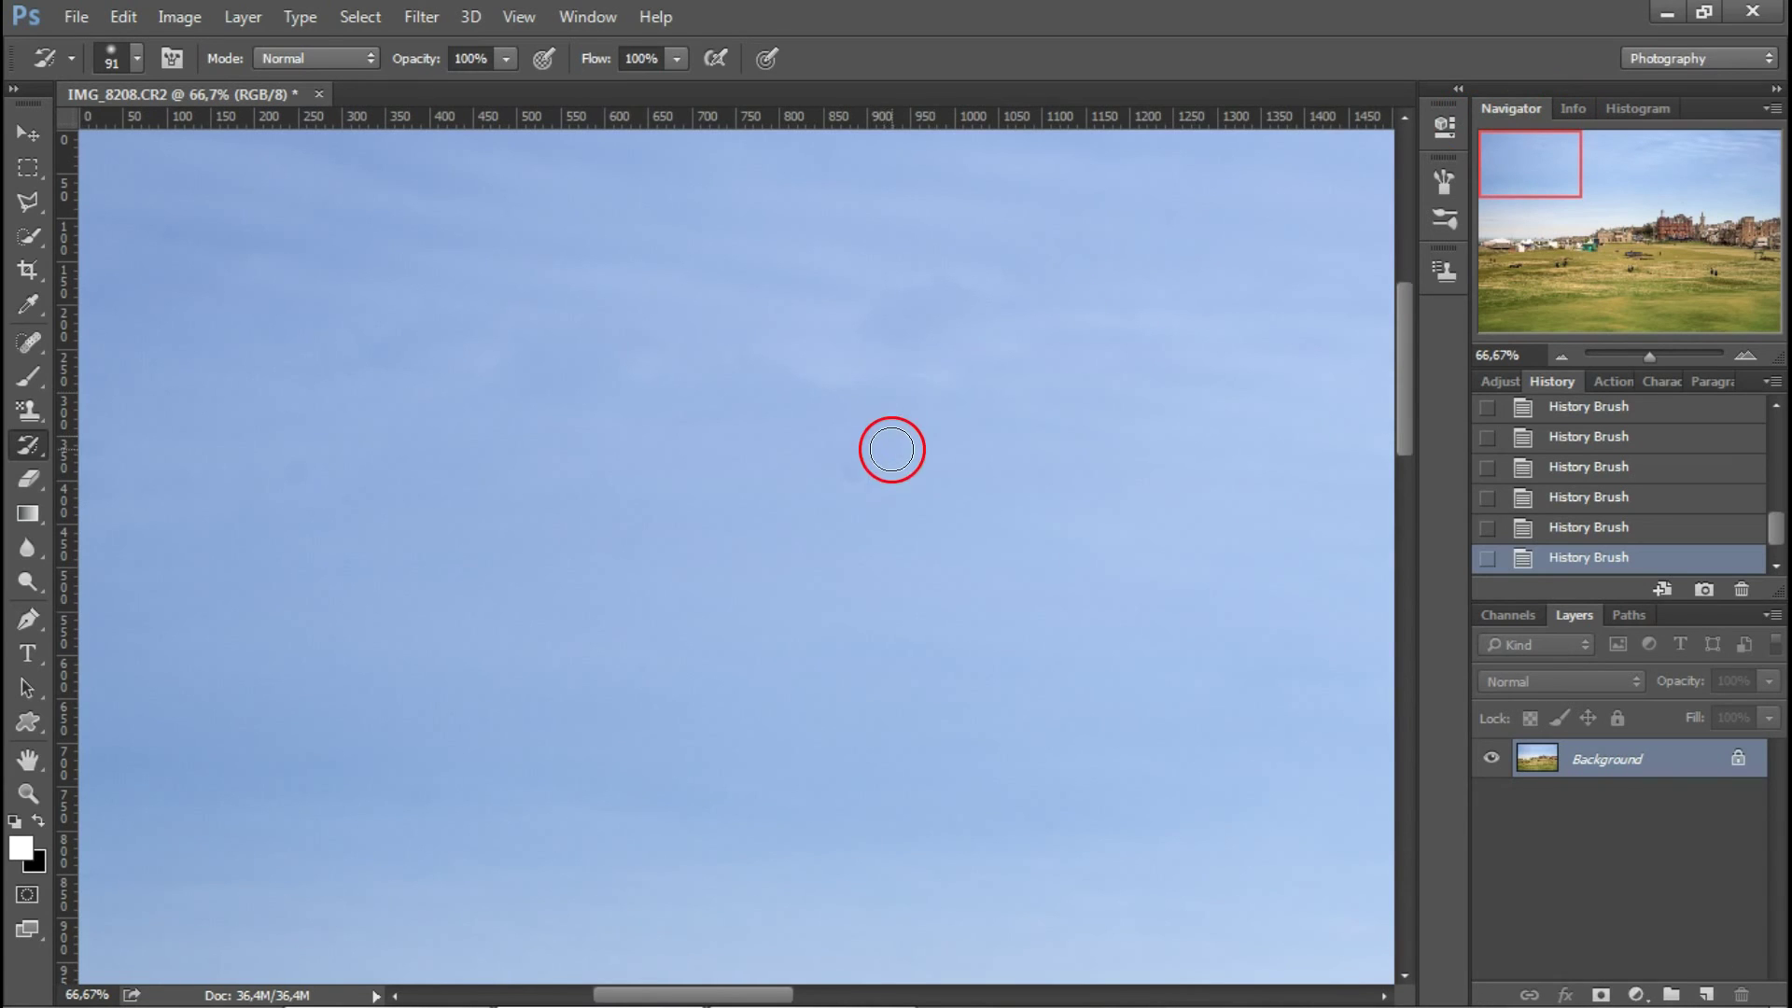
pyautogui.moveTo(1557, 157); pyautogui.dragTo(1584, 149)
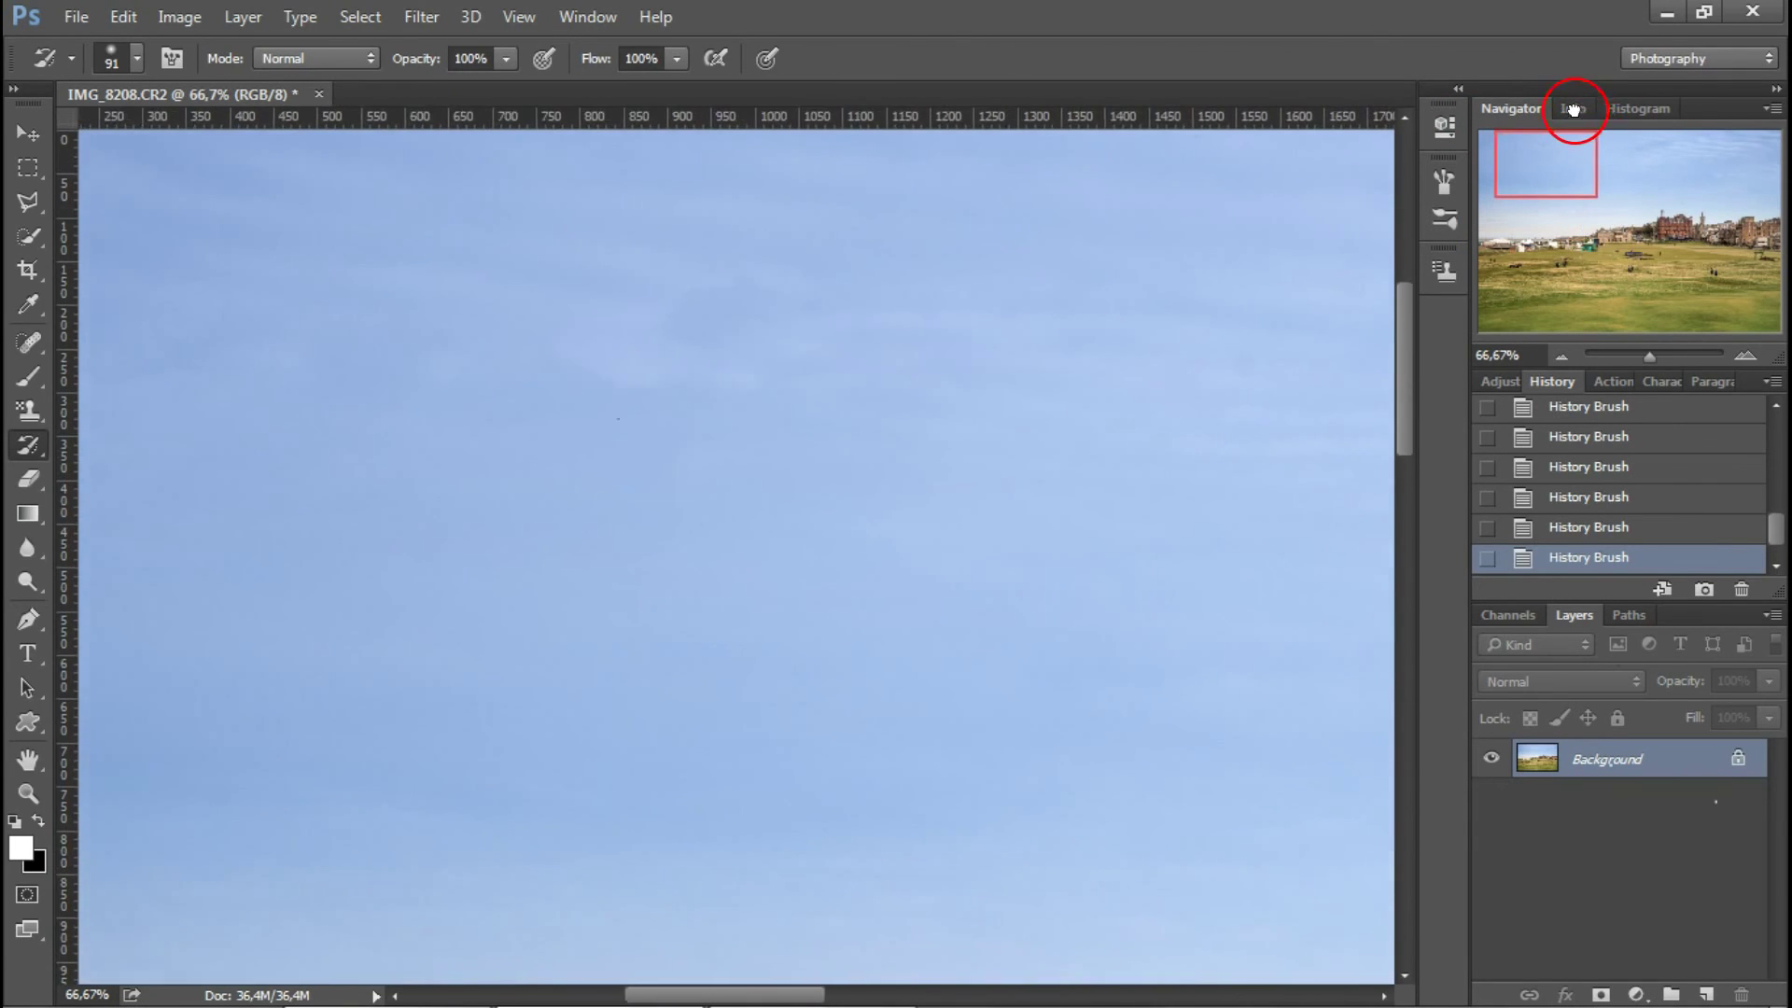
pyautogui.moveTo(1583, 150); pyautogui.dragTo(1676, 108)
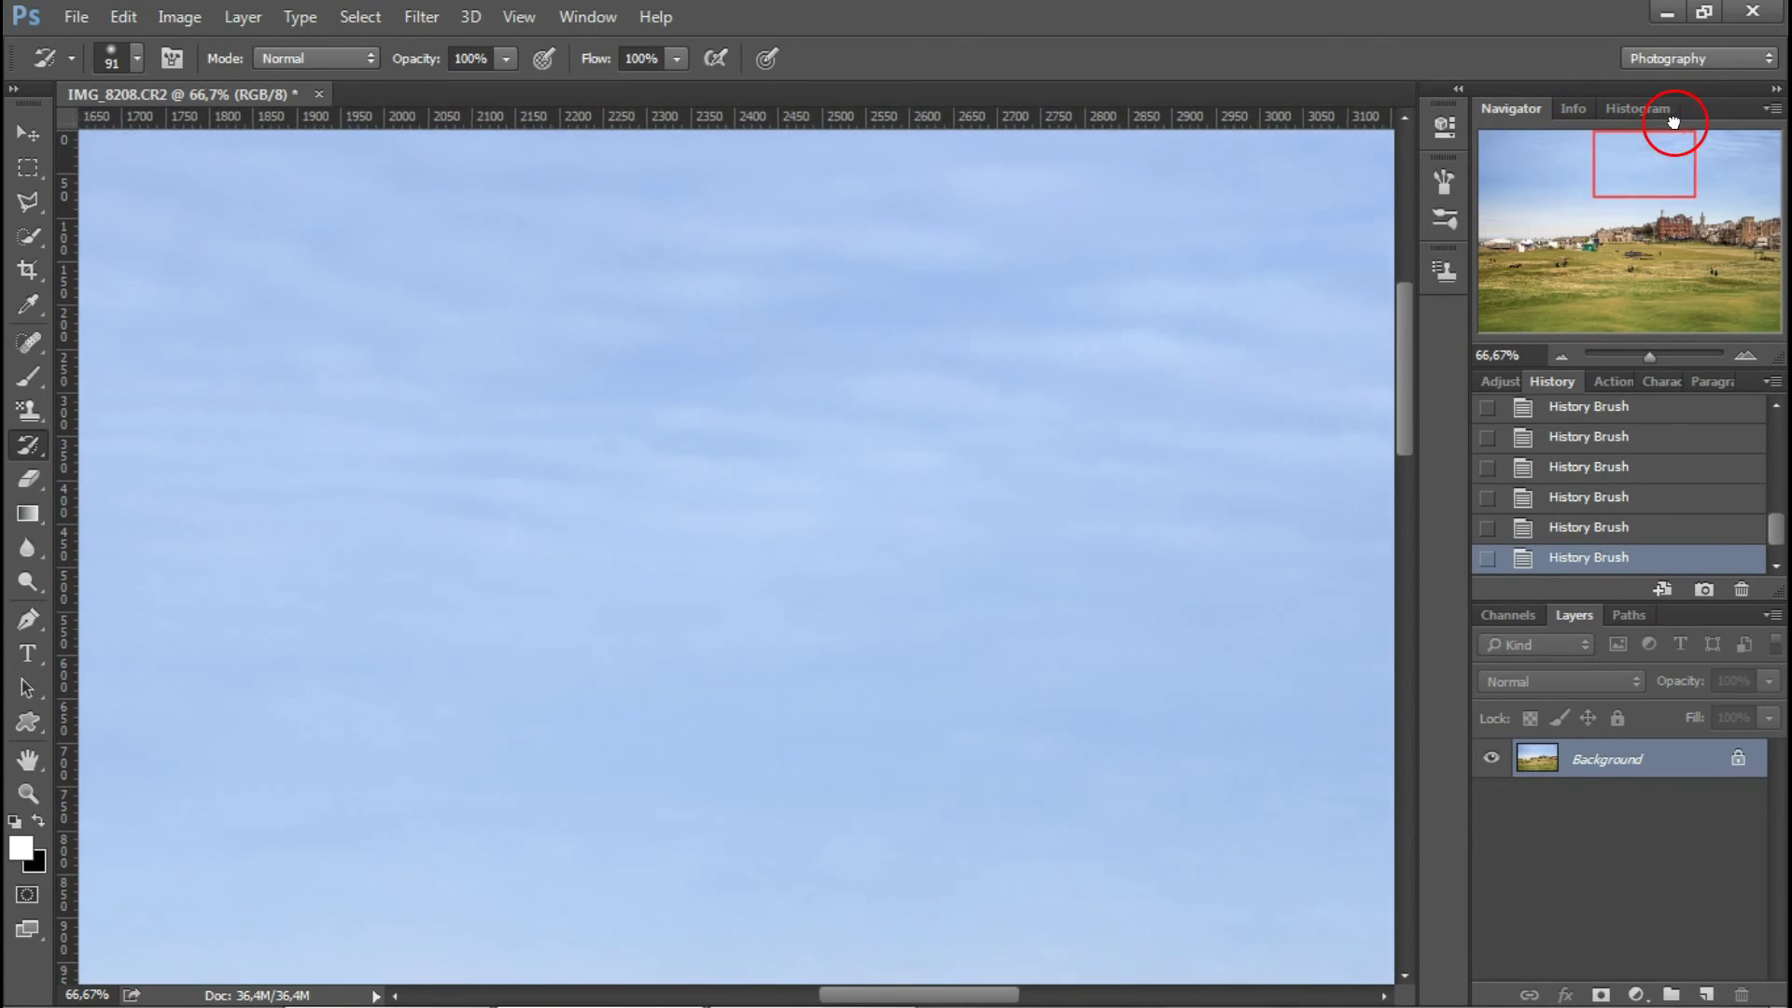
pyautogui.click(1560, 354)
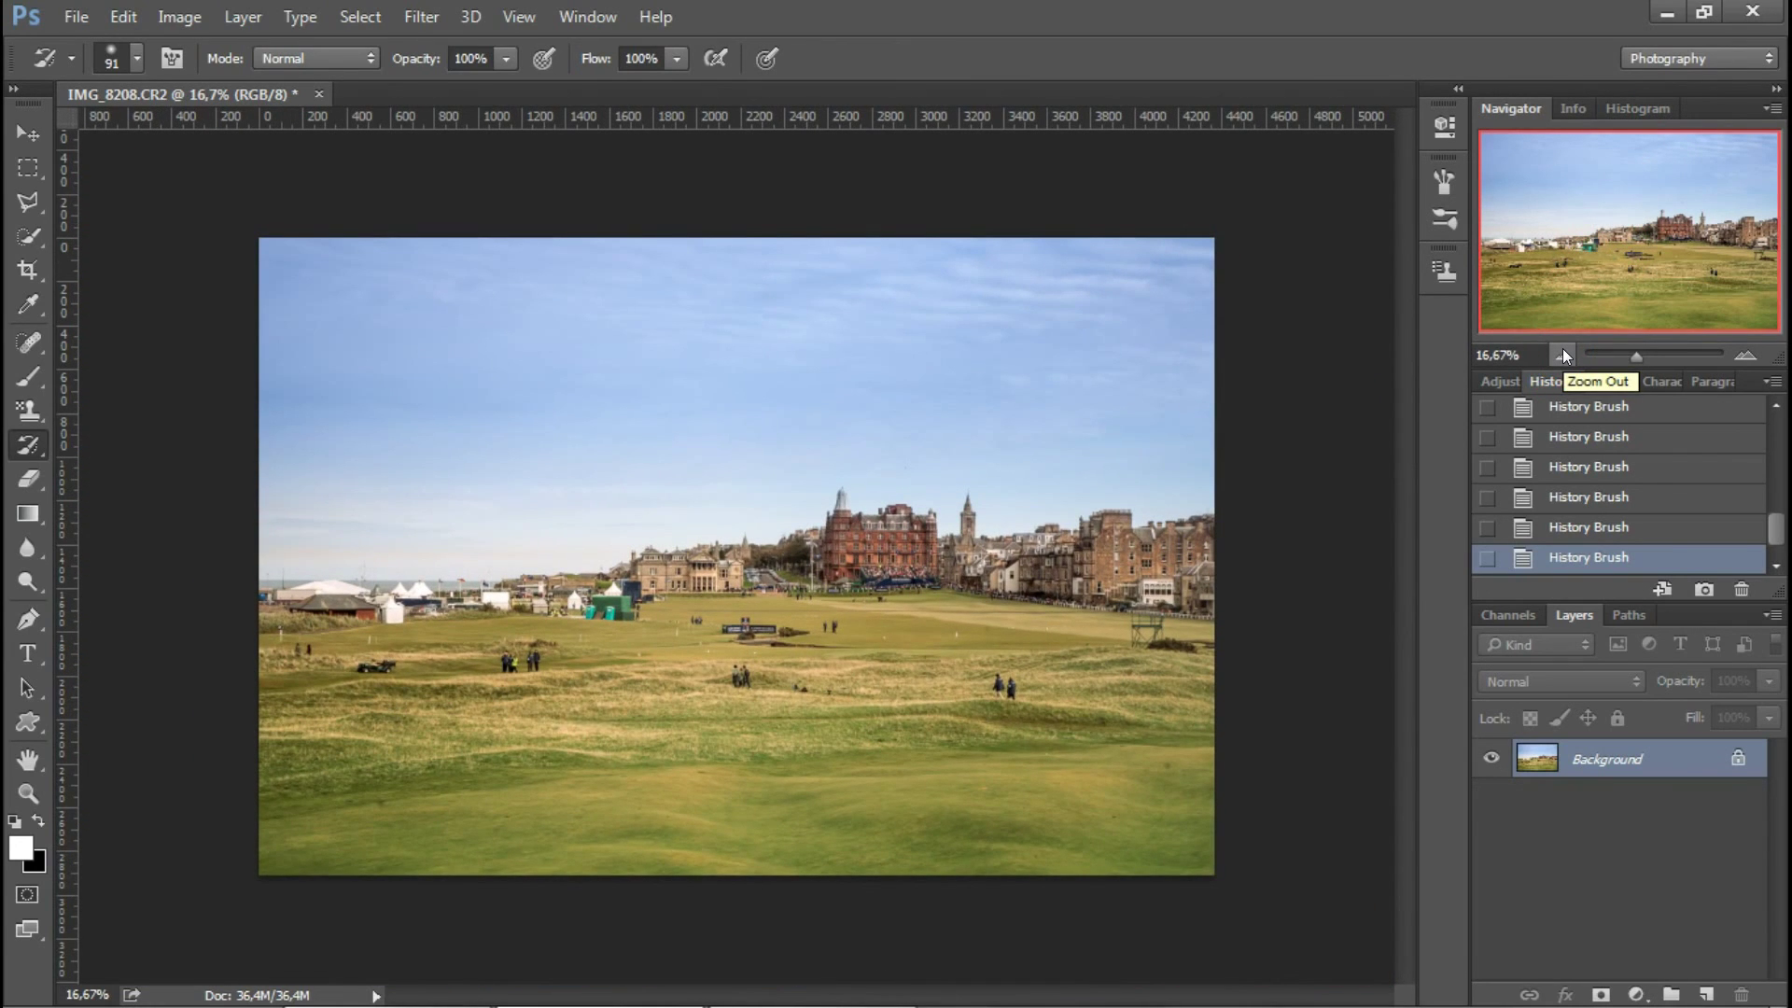
pyautogui.click(1110, 524)
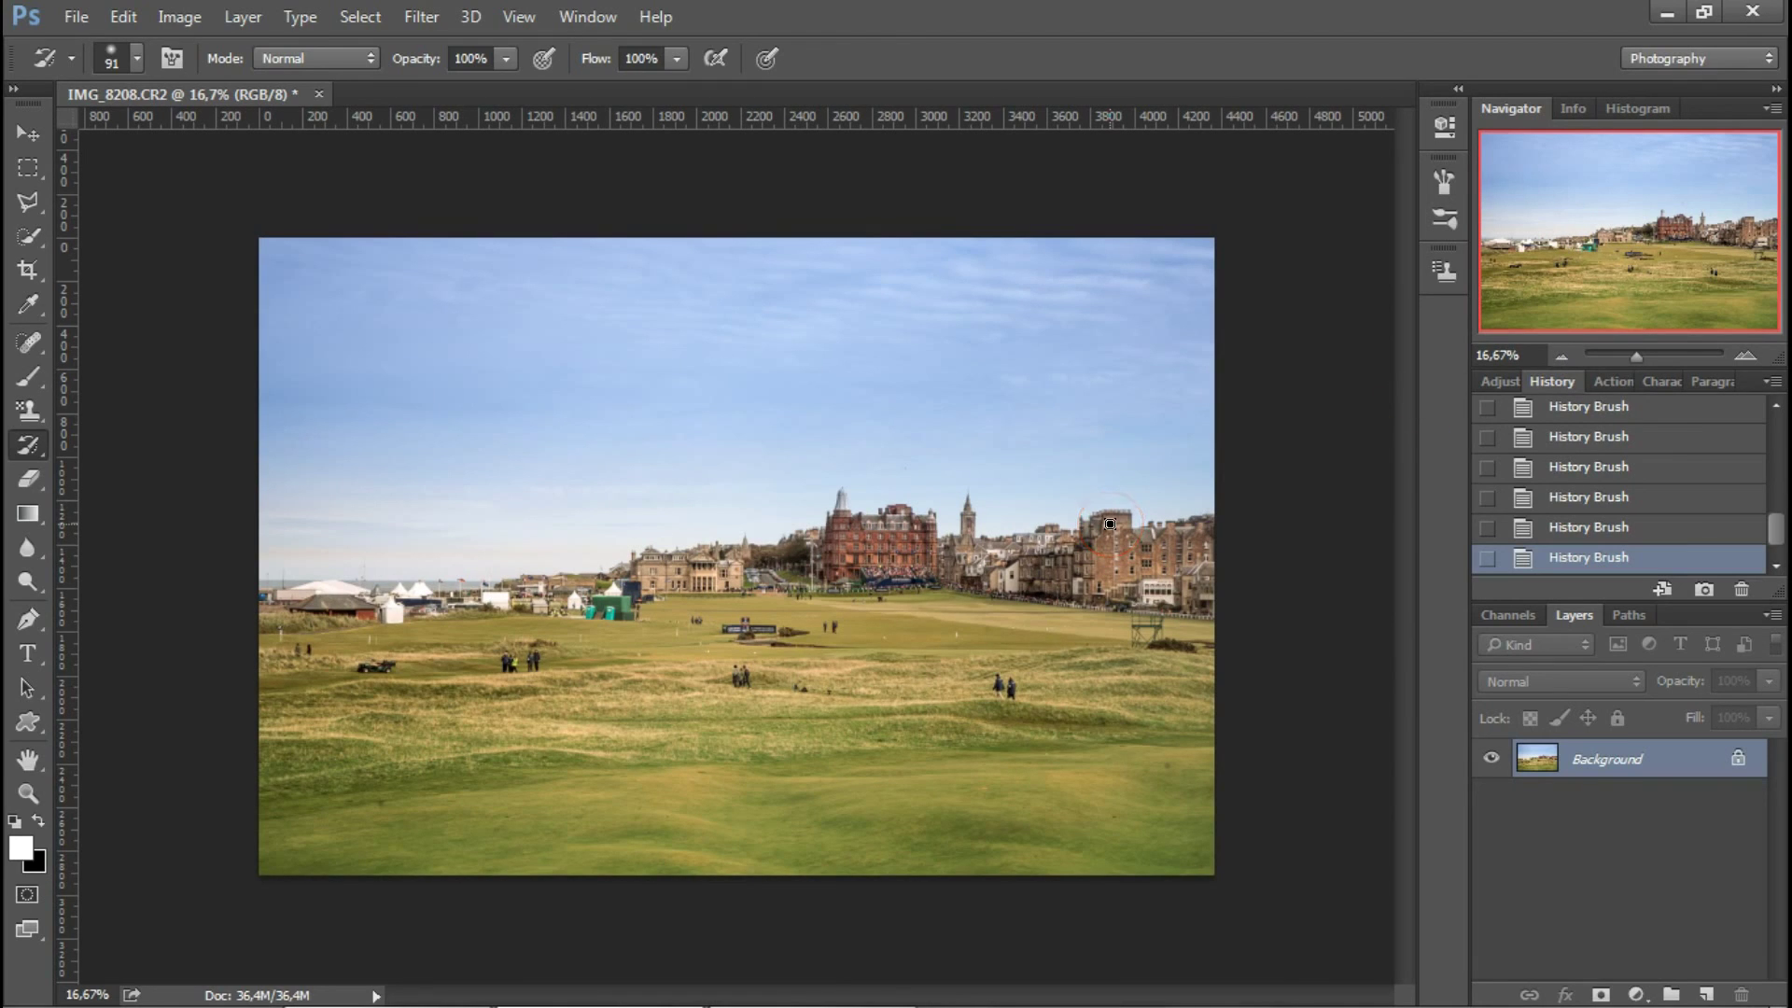